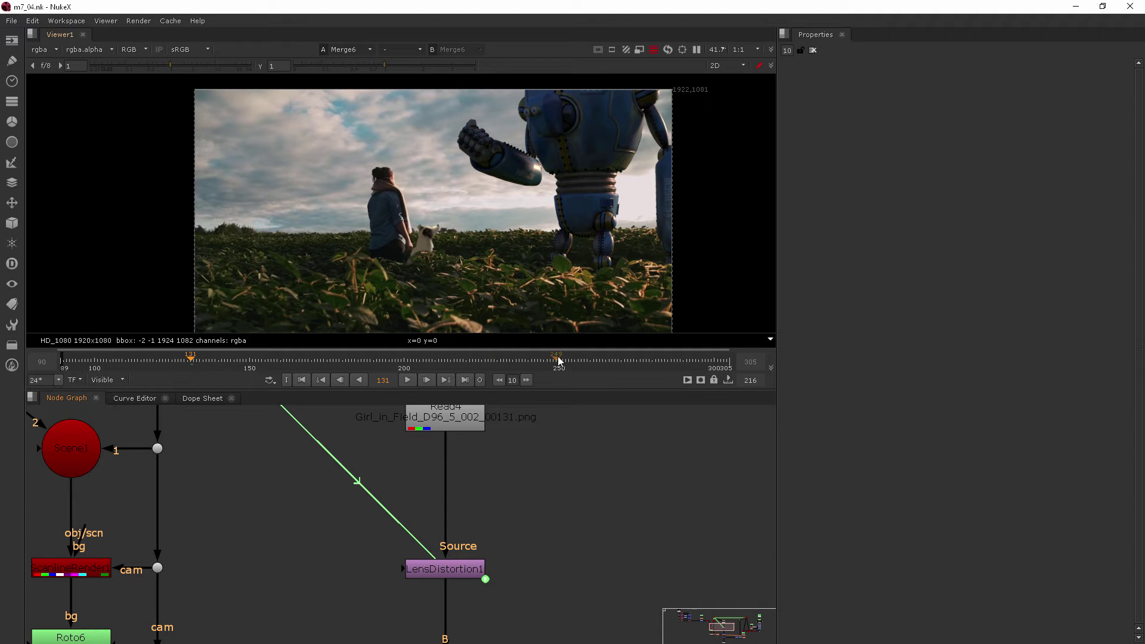
Step: Inspect the foliage, robot and dog in the viewer for noise, then recentre the full frame
scroll(442, 241, up, 5)
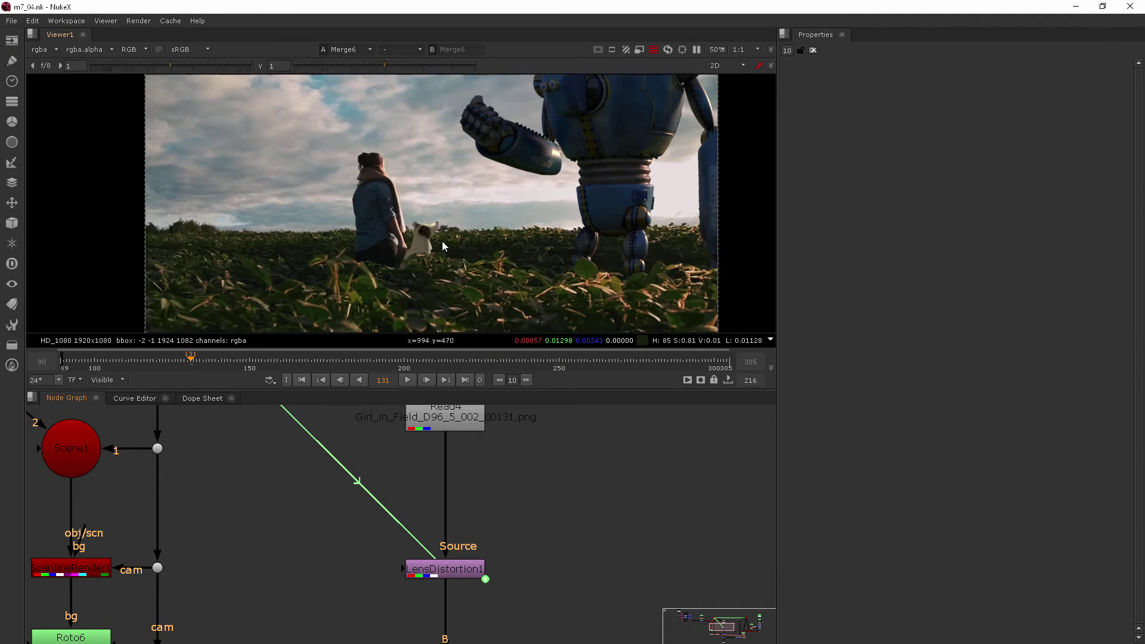
scroll(465, 240, down, 4)
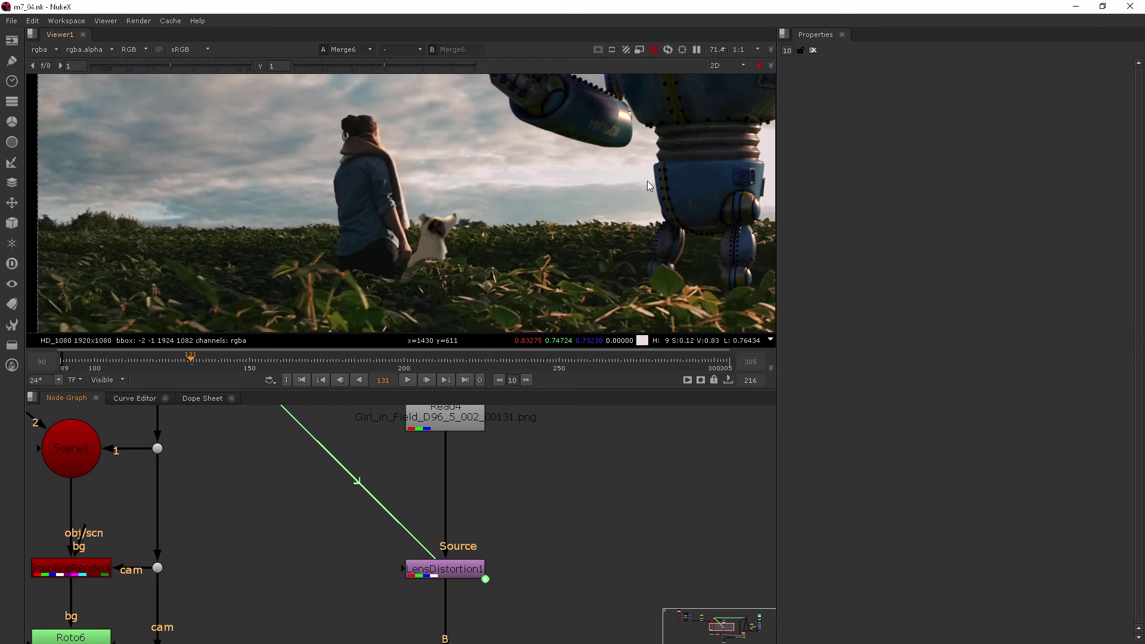
scroll(546, 235, up, 2)
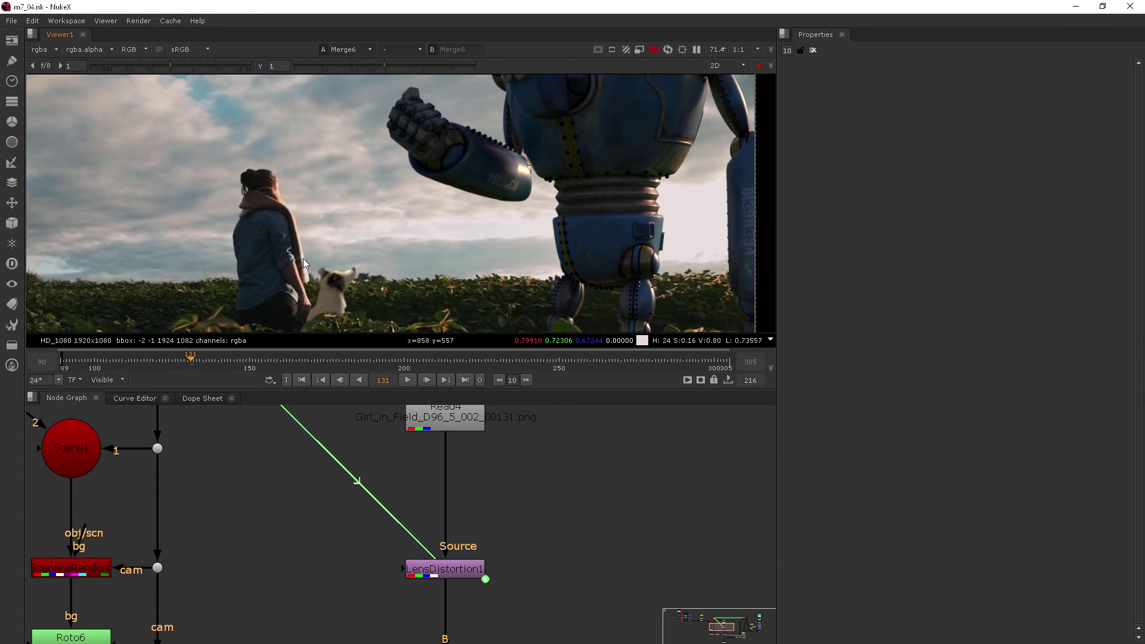
scroll(304, 259, up, 5)
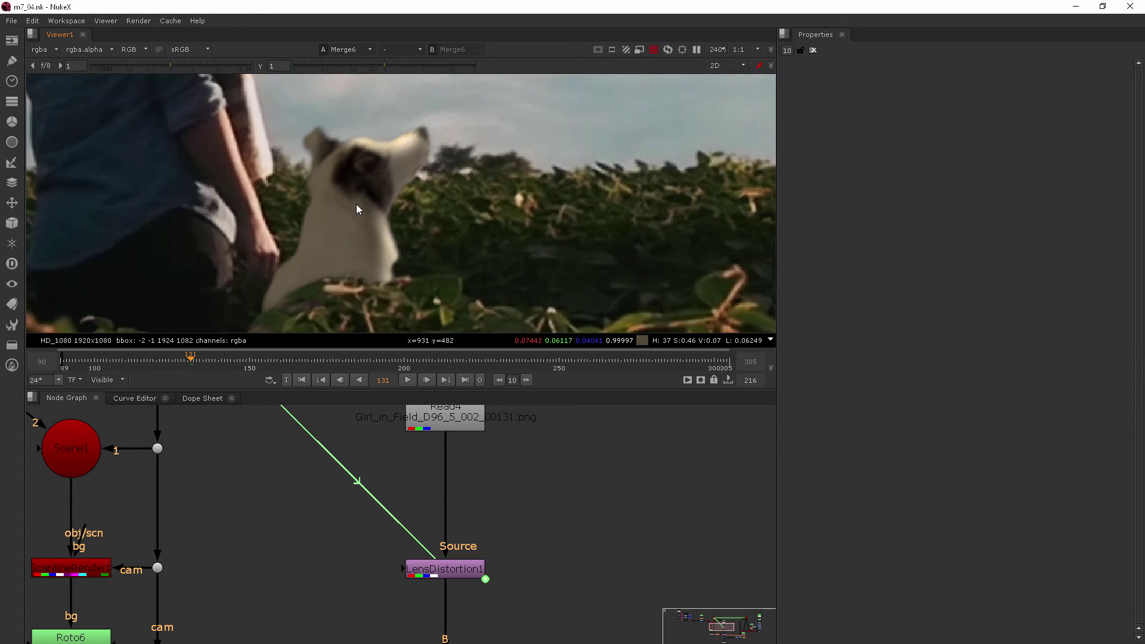
scroll(356, 204, up, 3)
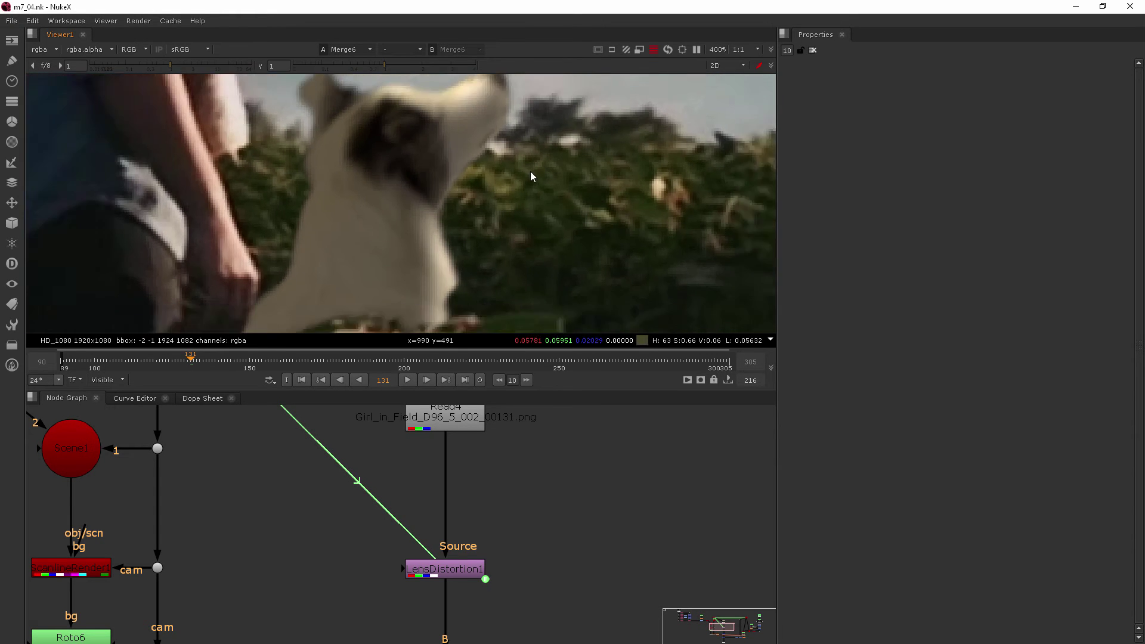
scroll(530, 173, down, 4)
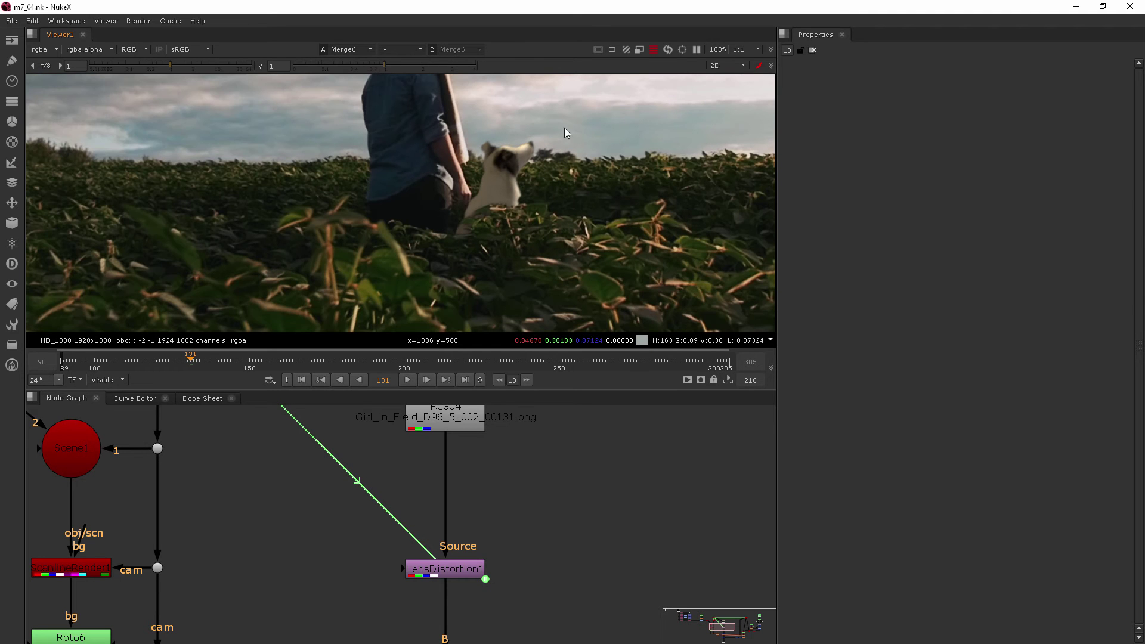
middle_drag(557, 141, 398, 203)
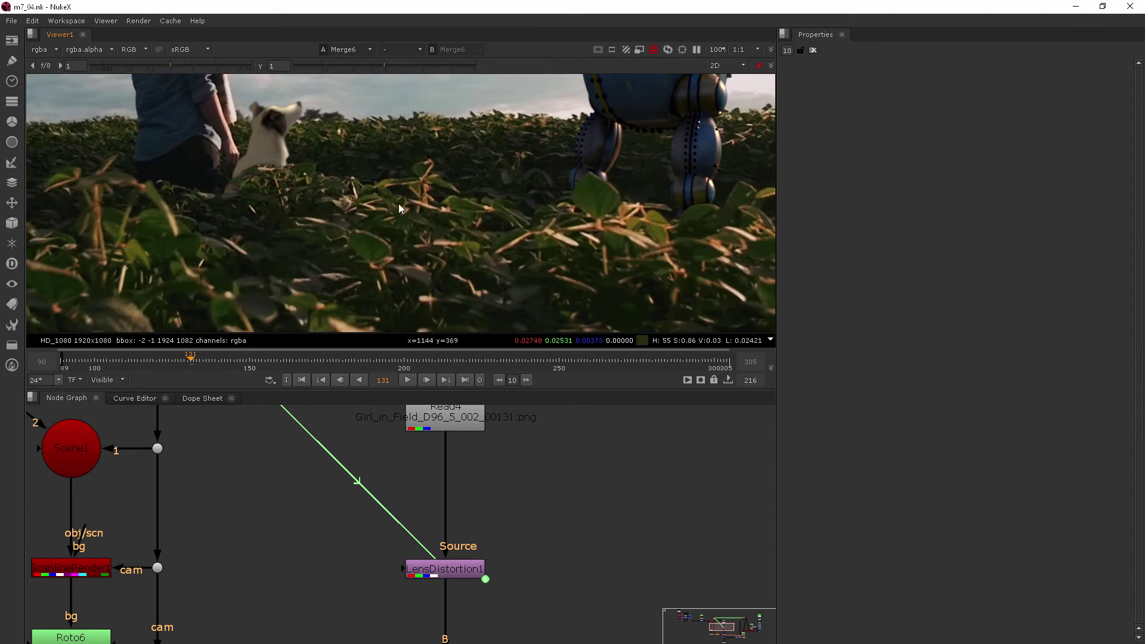
scroll(398, 205, up, 4)
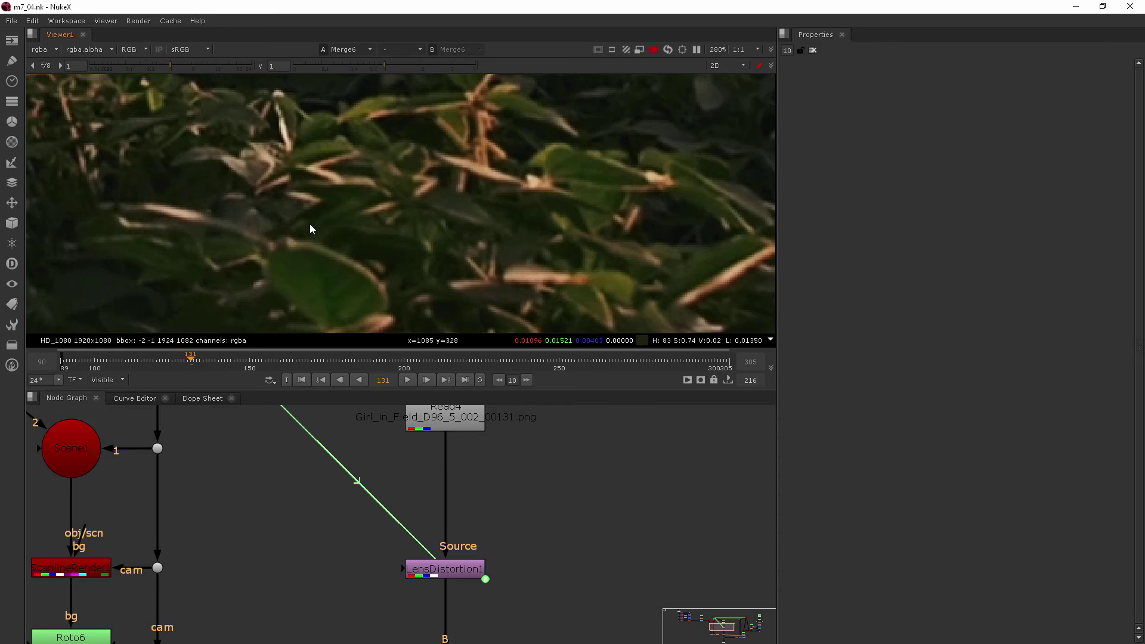
middle_drag(309, 223, 396, 273)
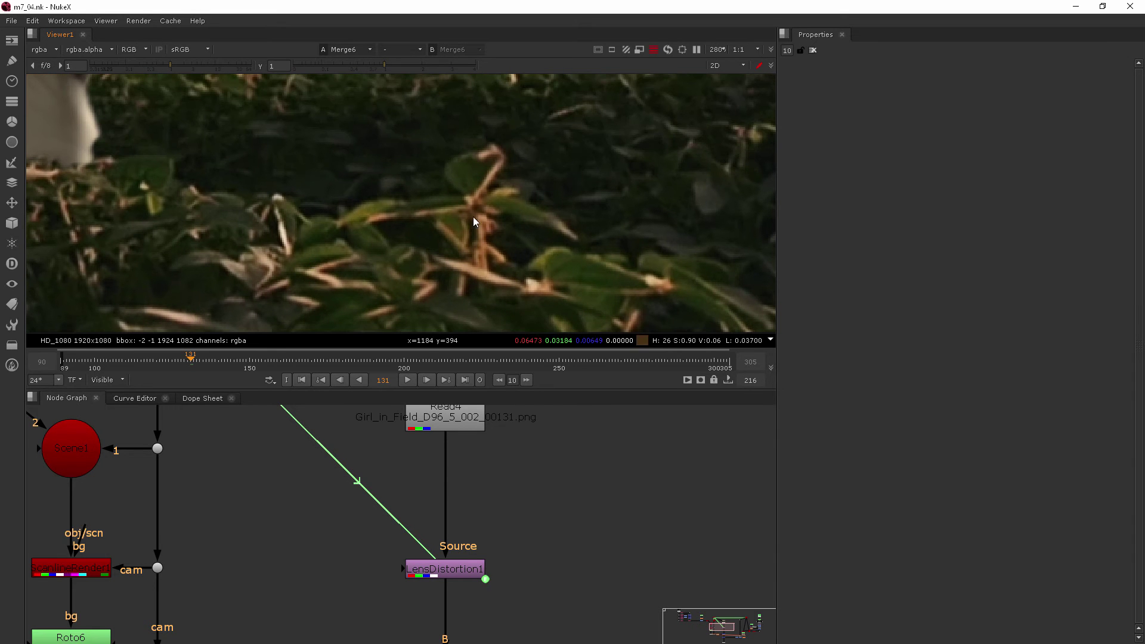
scroll(473, 217, down, 7)
middle_drag(527, 165, 409, 271)
scroll(429, 250, up, 1)
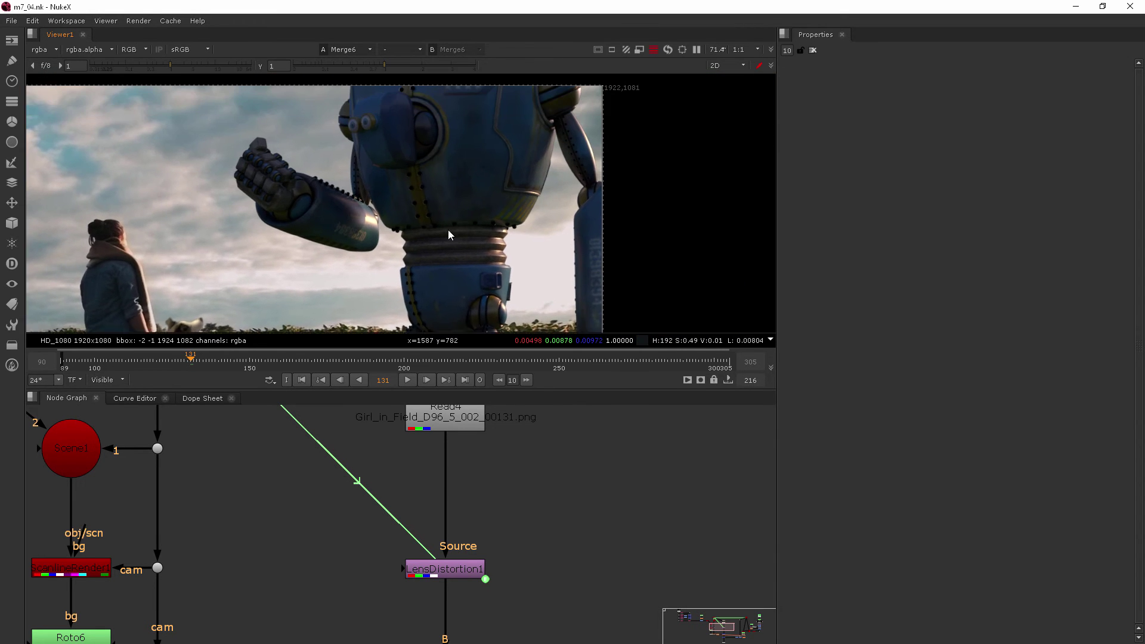
scroll(448, 227, up, 3)
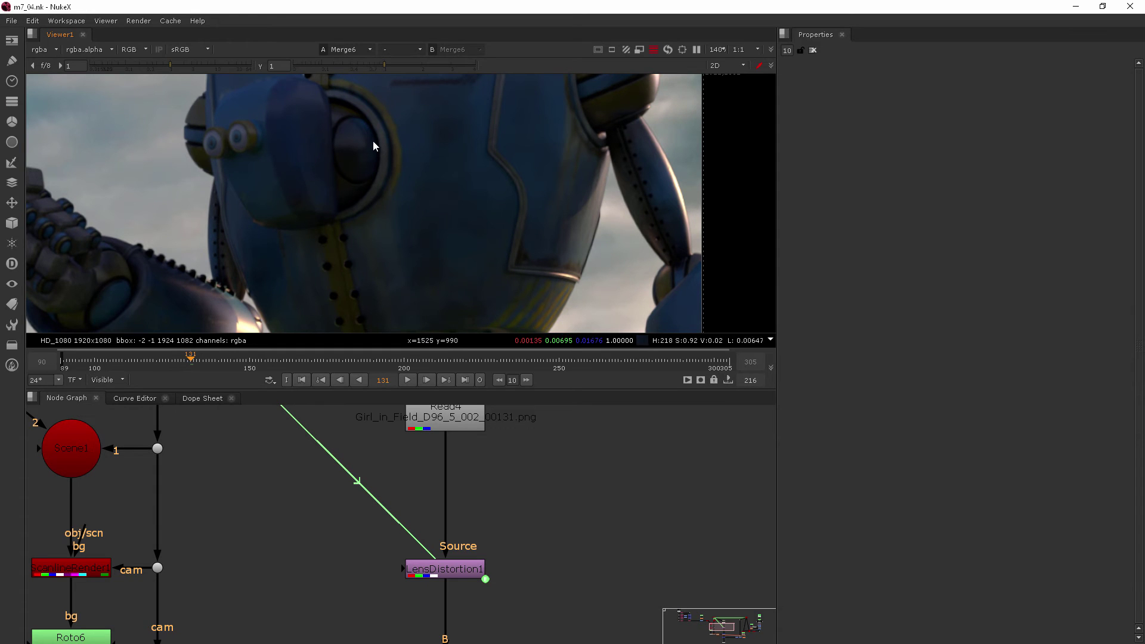
scroll(485, 169, down, 3)
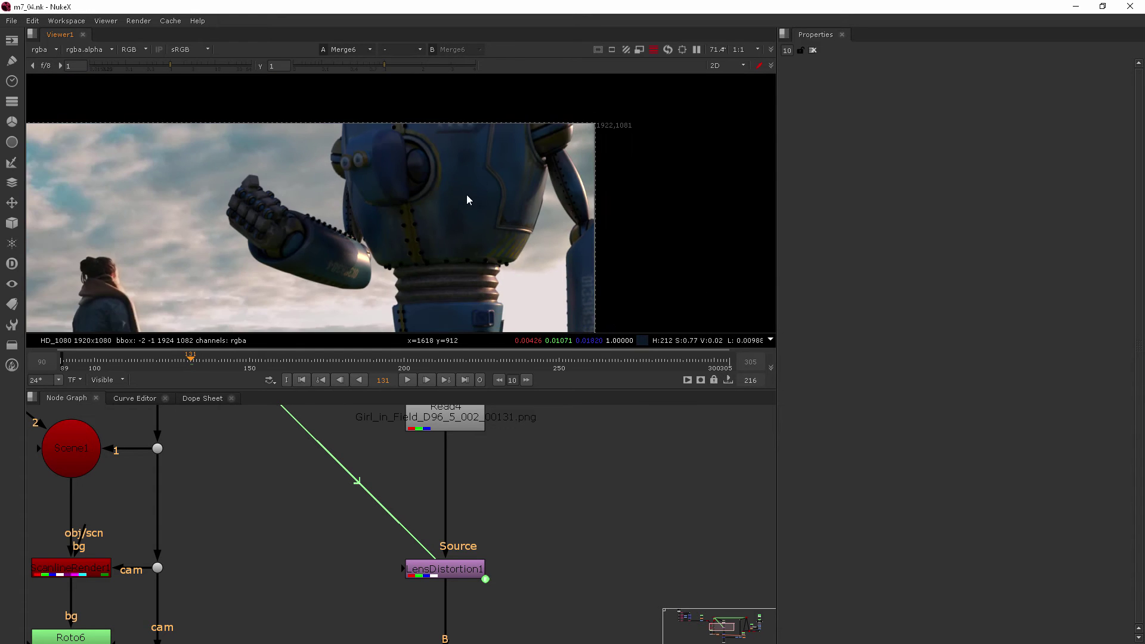
scroll(453, 206, down, 3)
middle_drag(453, 206, 547, 131)
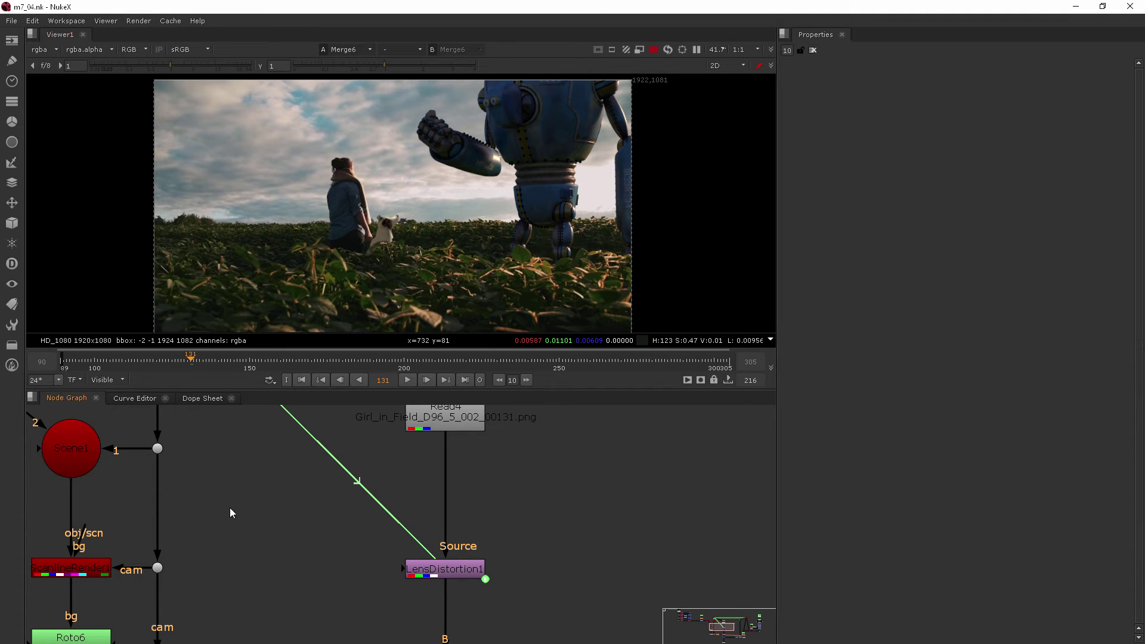
scroll(236, 505, down, 3)
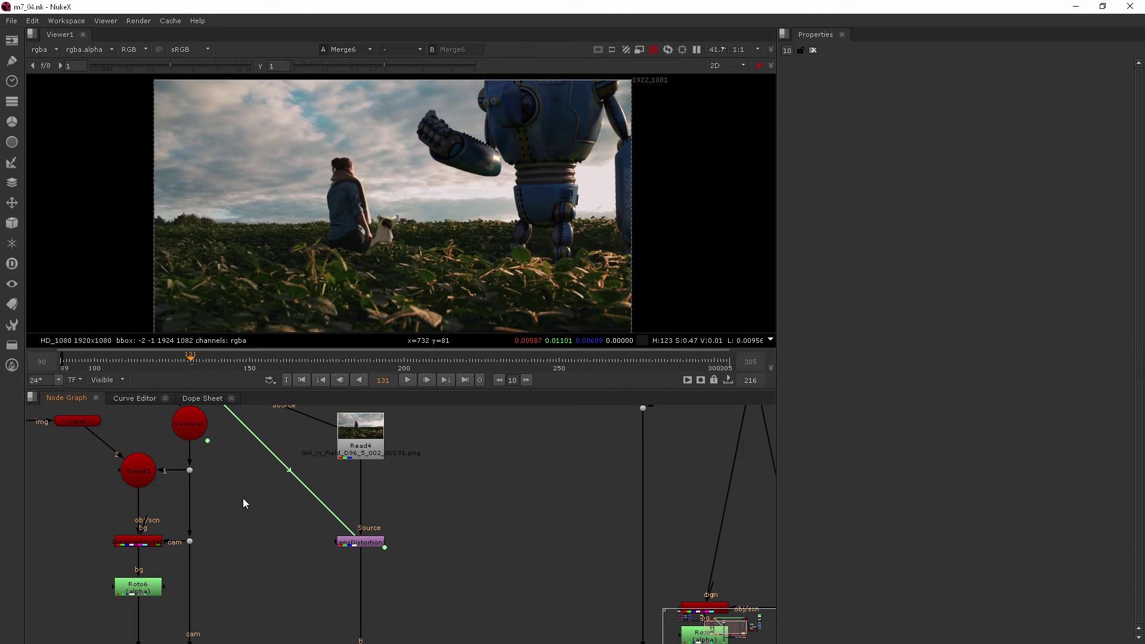
scroll(413, 503, down, 5)
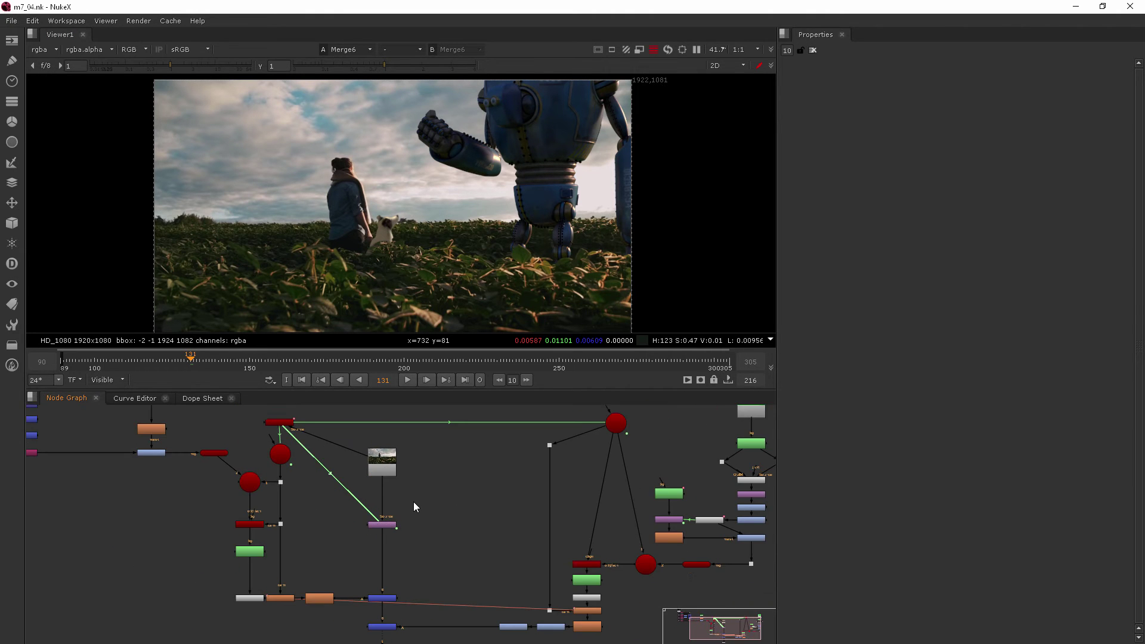
scroll(409, 518, up, 4)
Step: Add a DegrainSimple node beside Read4 and move it aside
middle_drag(315, 481, 370, 466)
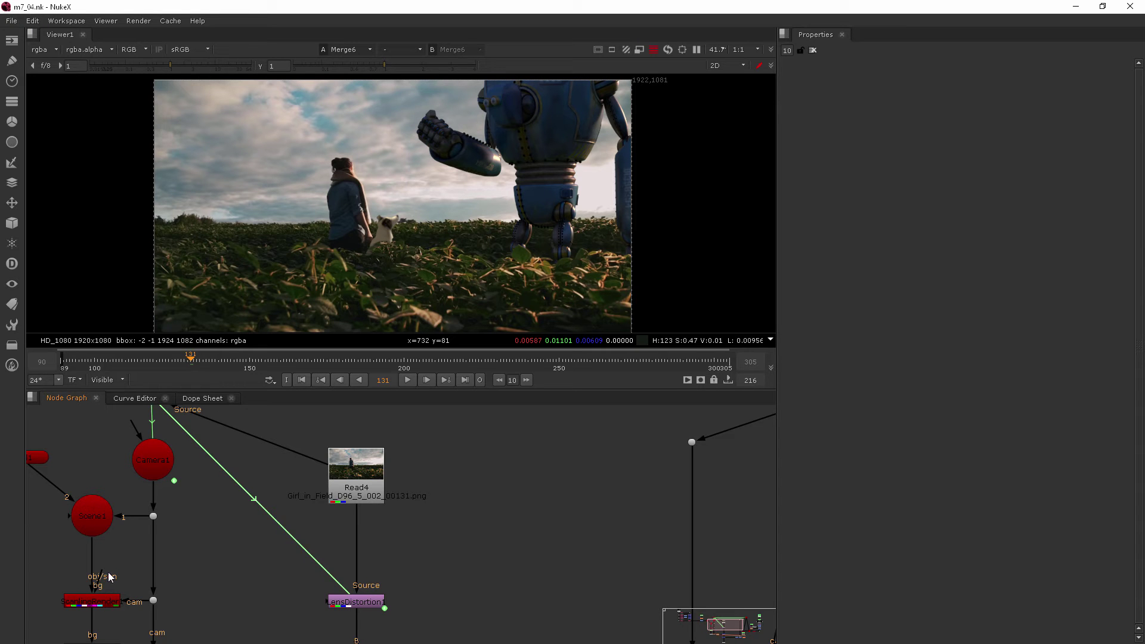
drag(106, 578, 129, 566)
scroll(433, 517, down, 5)
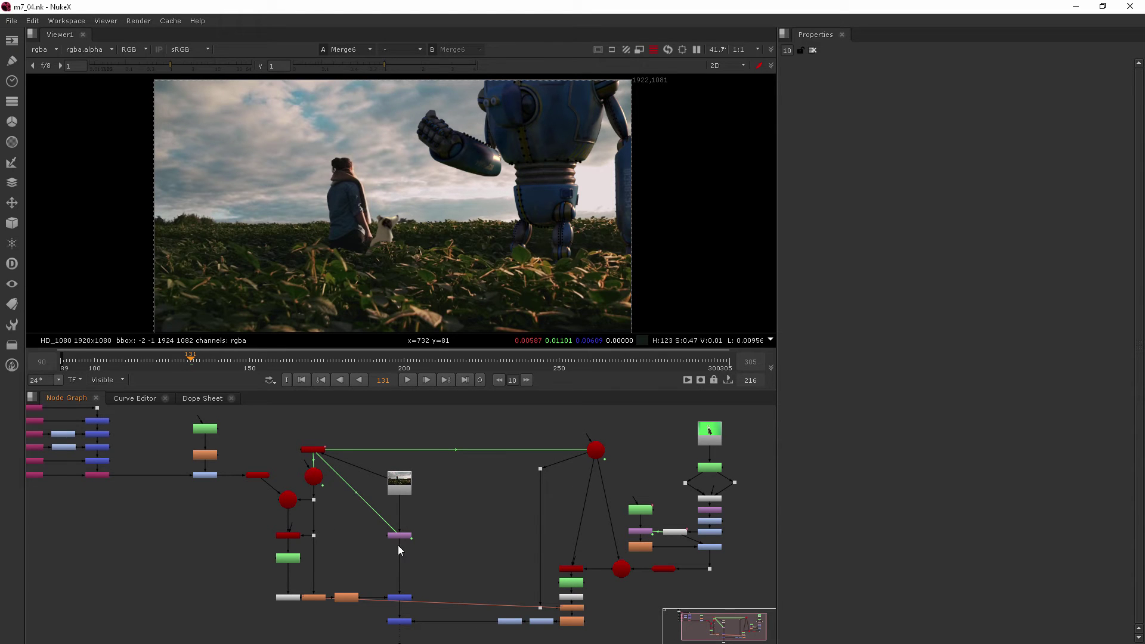
middle_drag(415, 625, 431, 545)
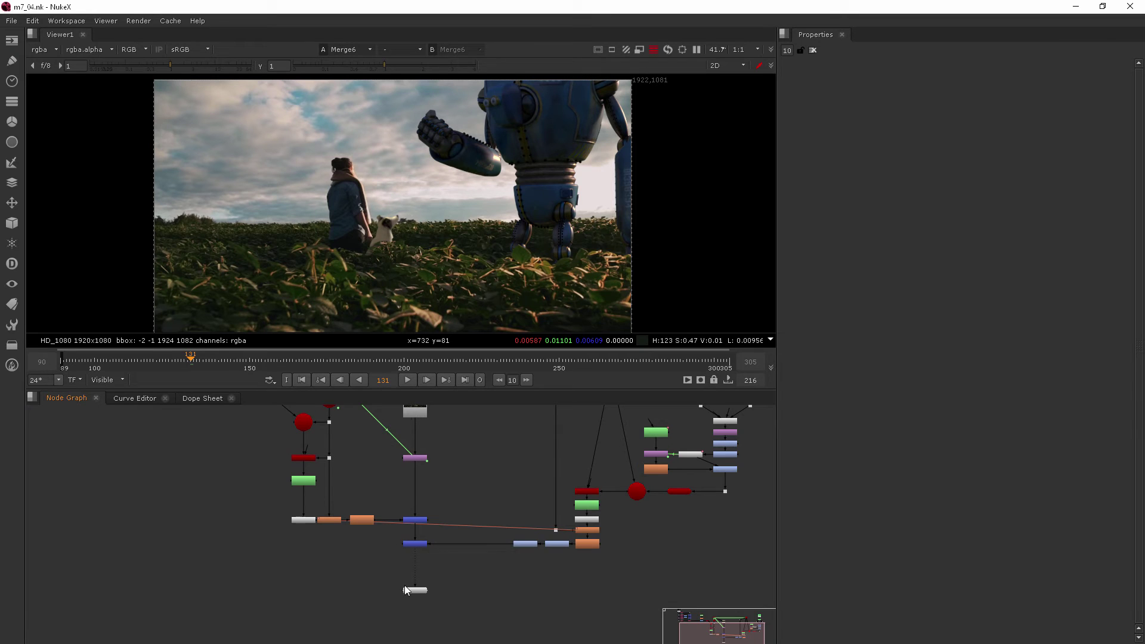
scroll(452, 511, down, 4)
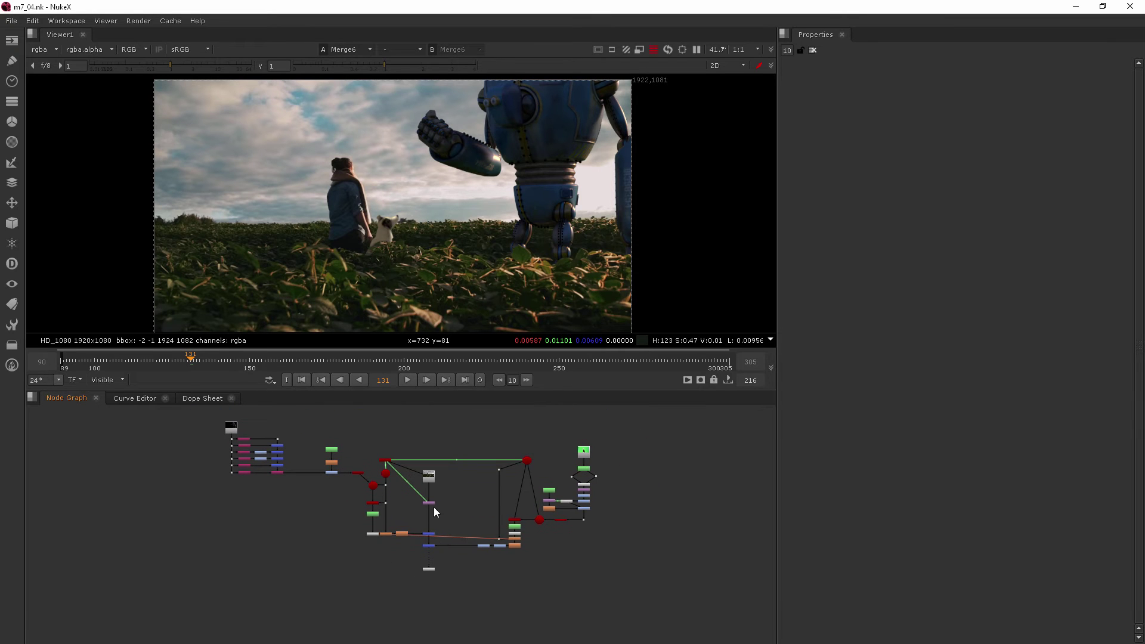
scroll(462, 526, up, 3)
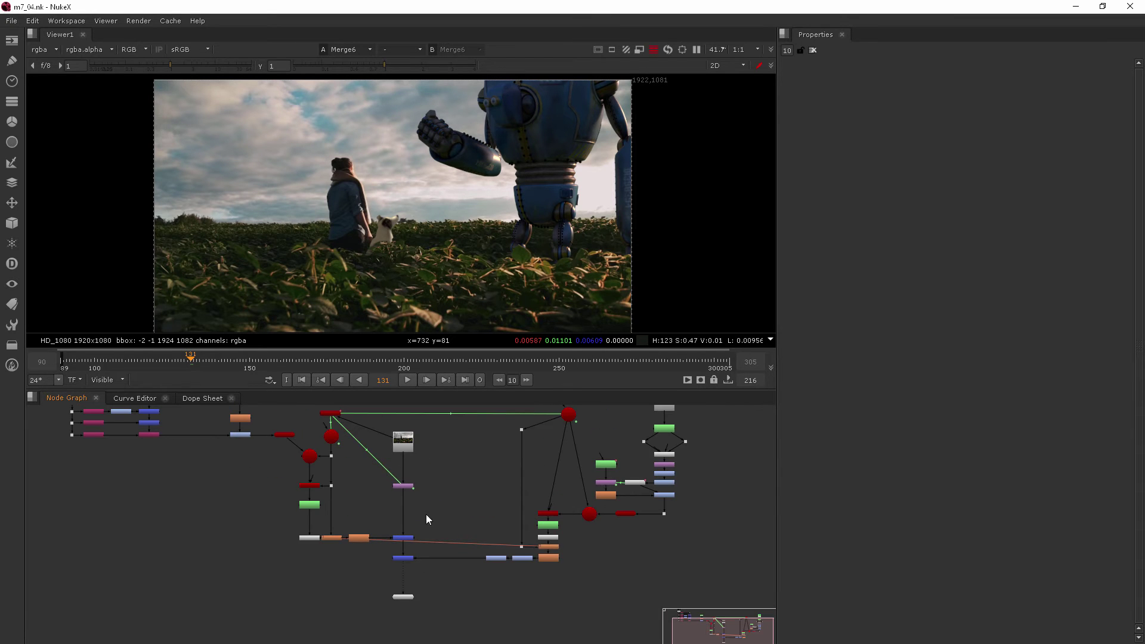
scroll(421, 515, up, 2)
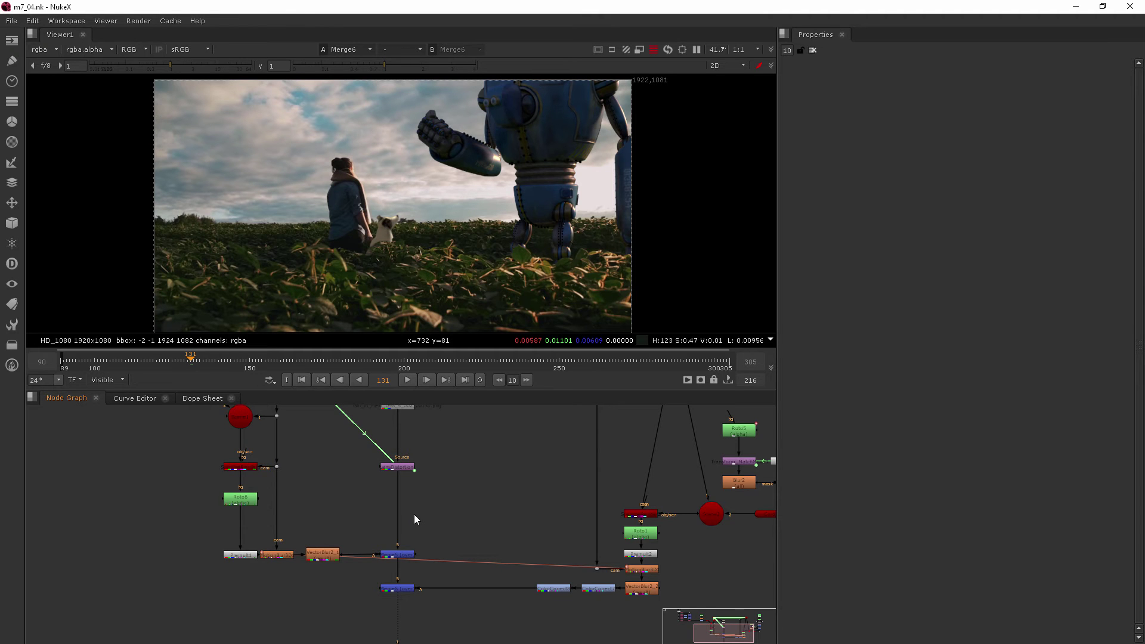
scroll(410, 511, up, 3)
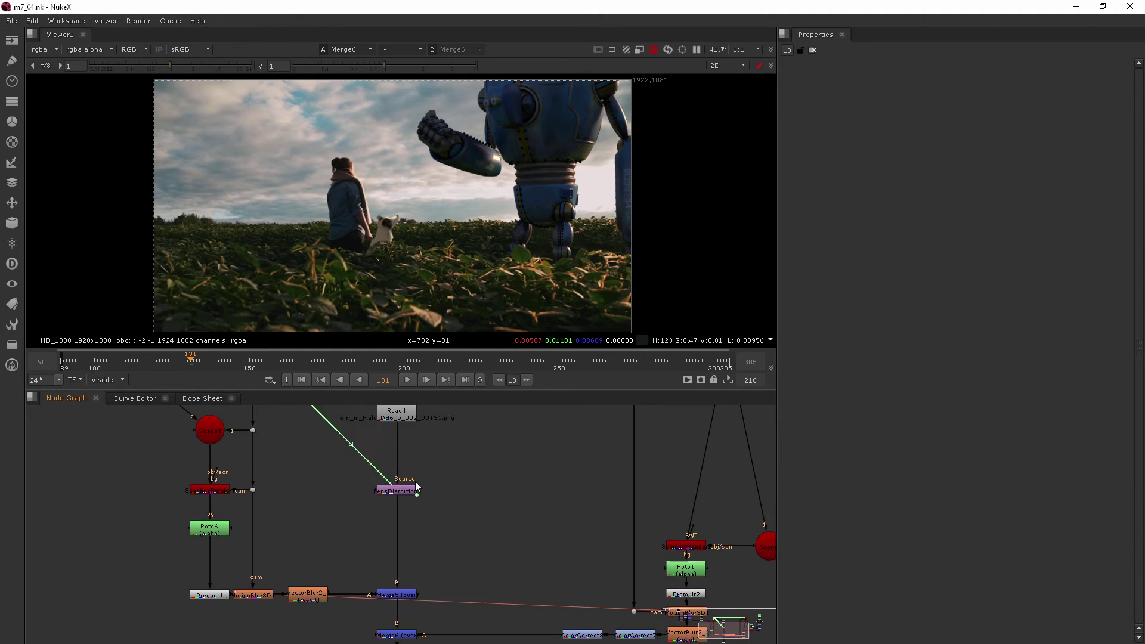
scroll(413, 480, up, 2)
middle_drag(424, 466, 432, 492)
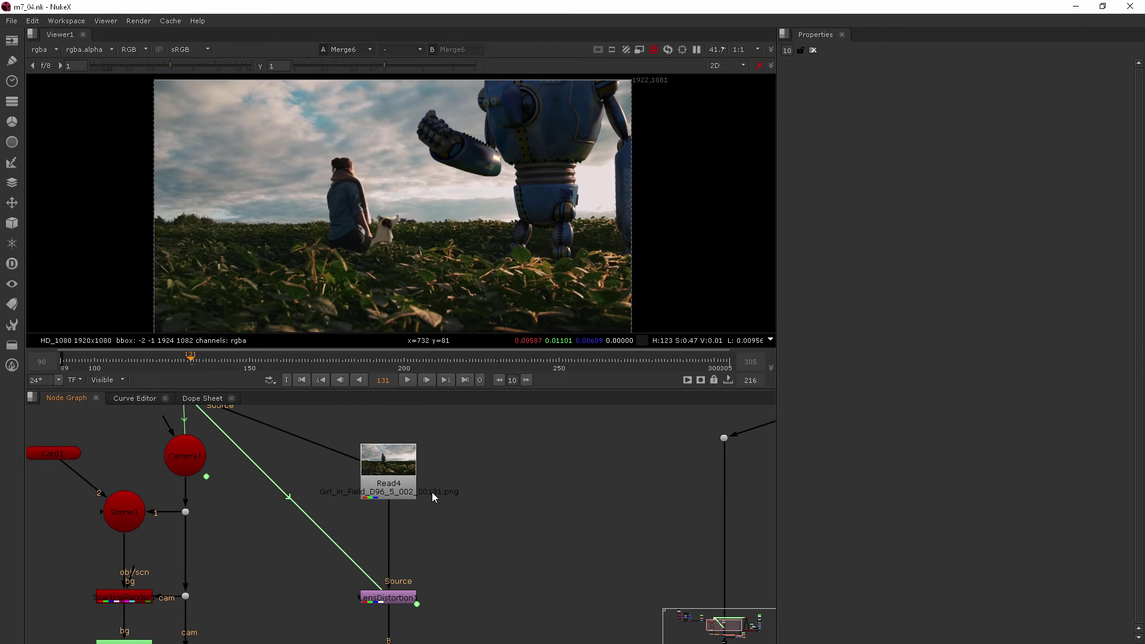
key(Tab)
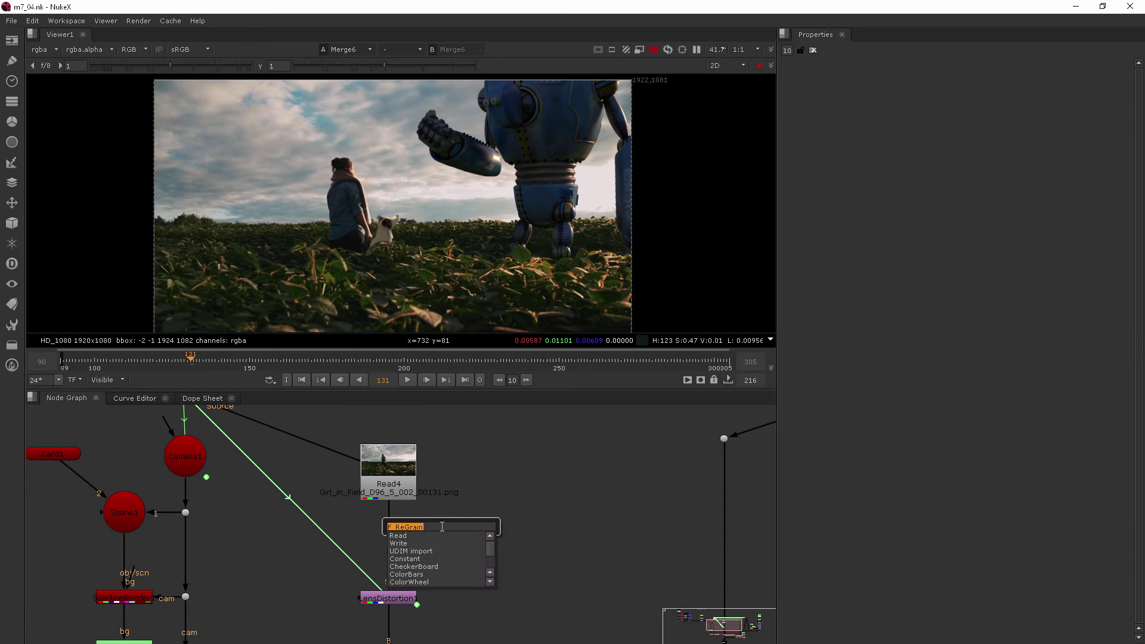
text(de)
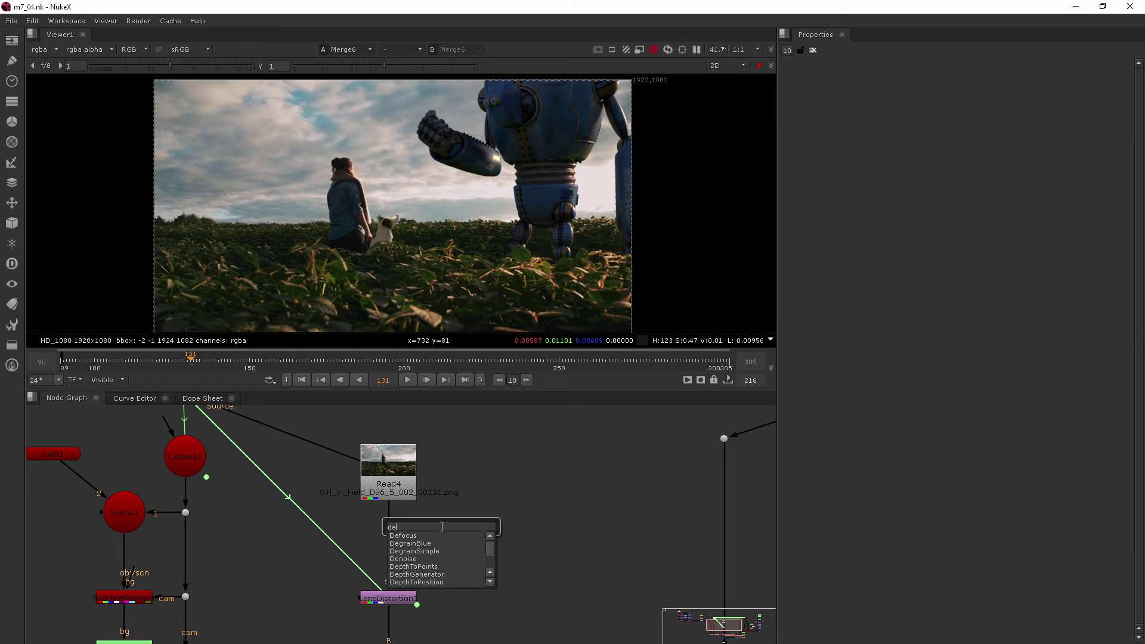
click(425, 552)
drag(456, 530, 488, 534)
click(554, 528)
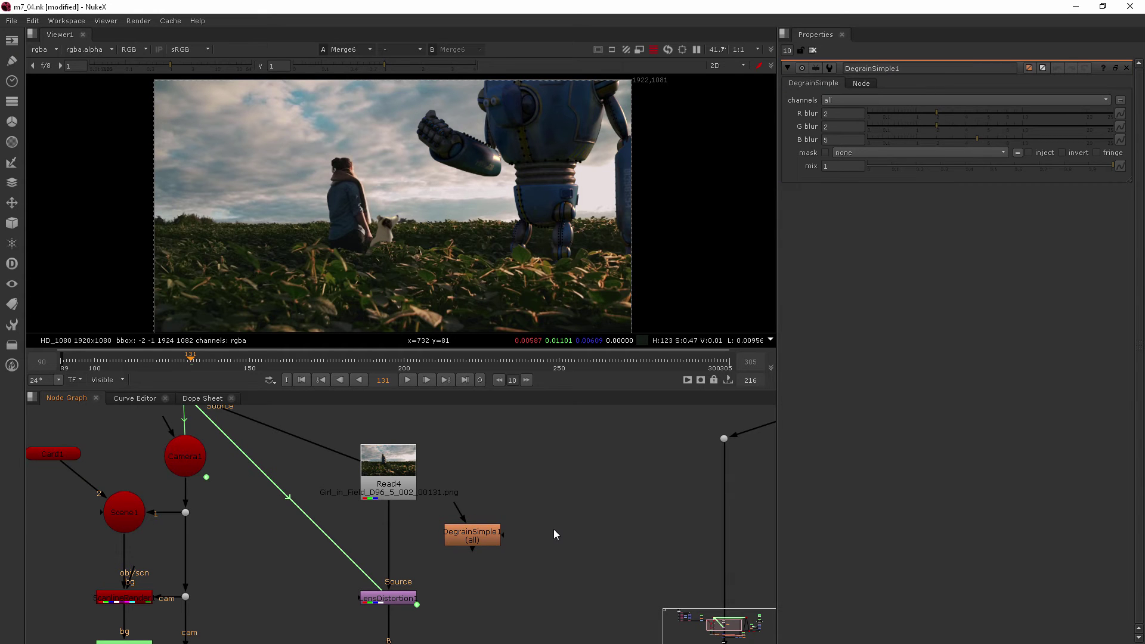
Step: Add a Denoise node next to it and close all open Properties panels
key(Tab)
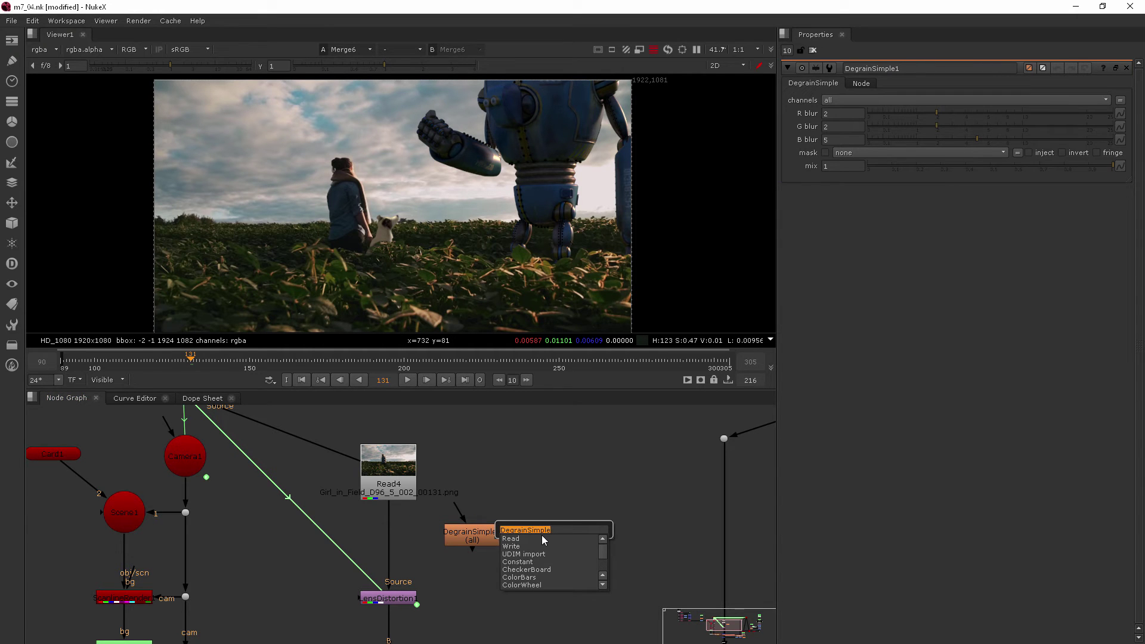
text(de)
click(521, 561)
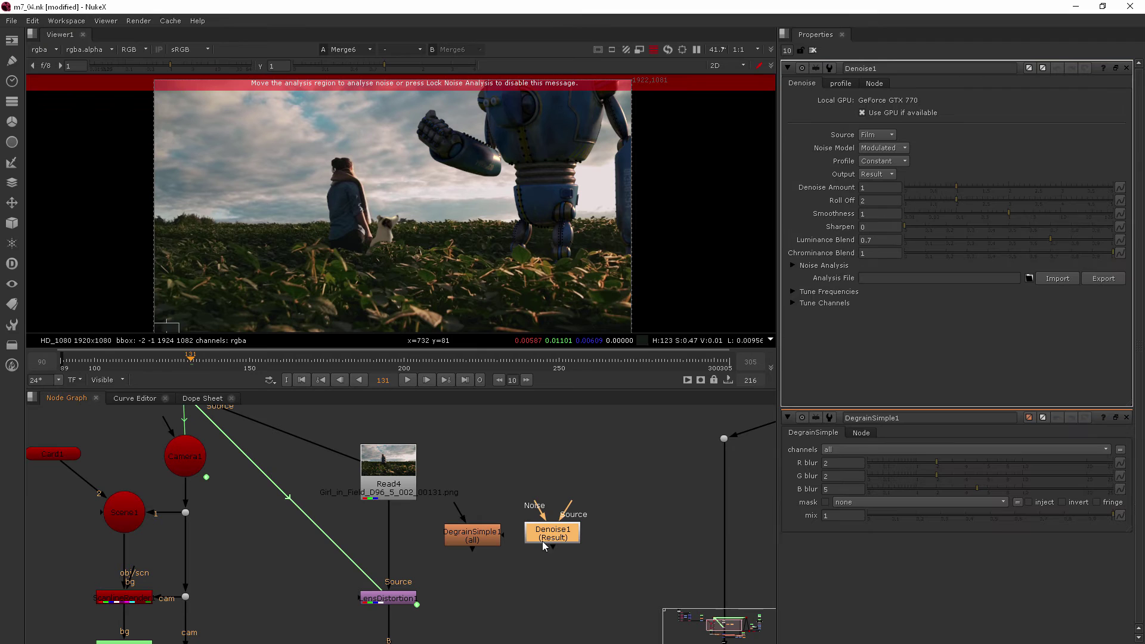
click(812, 50)
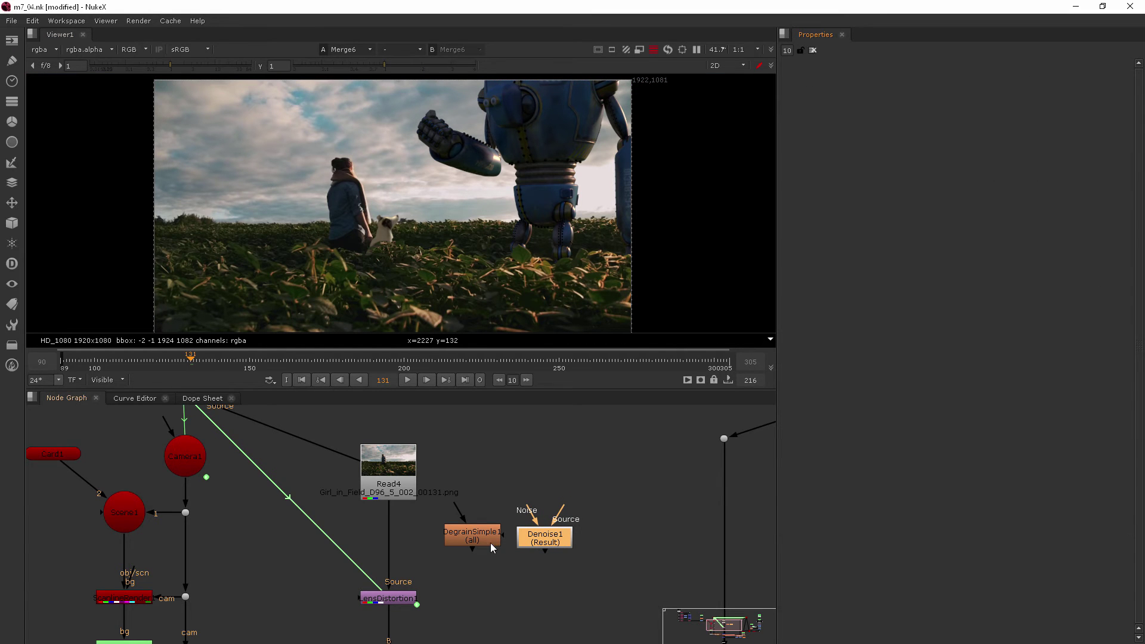
Step: Insert DegrainSimple1 between Read4 and LensDistortion1 and open its settings
drag(491, 531, 398, 541)
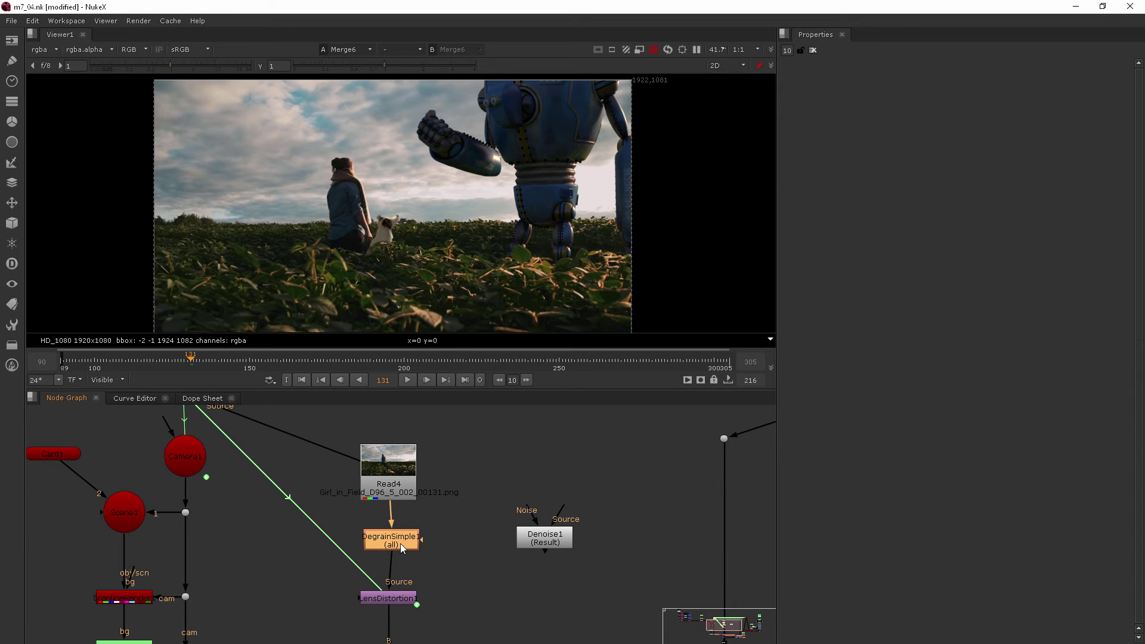
double_click(397, 545)
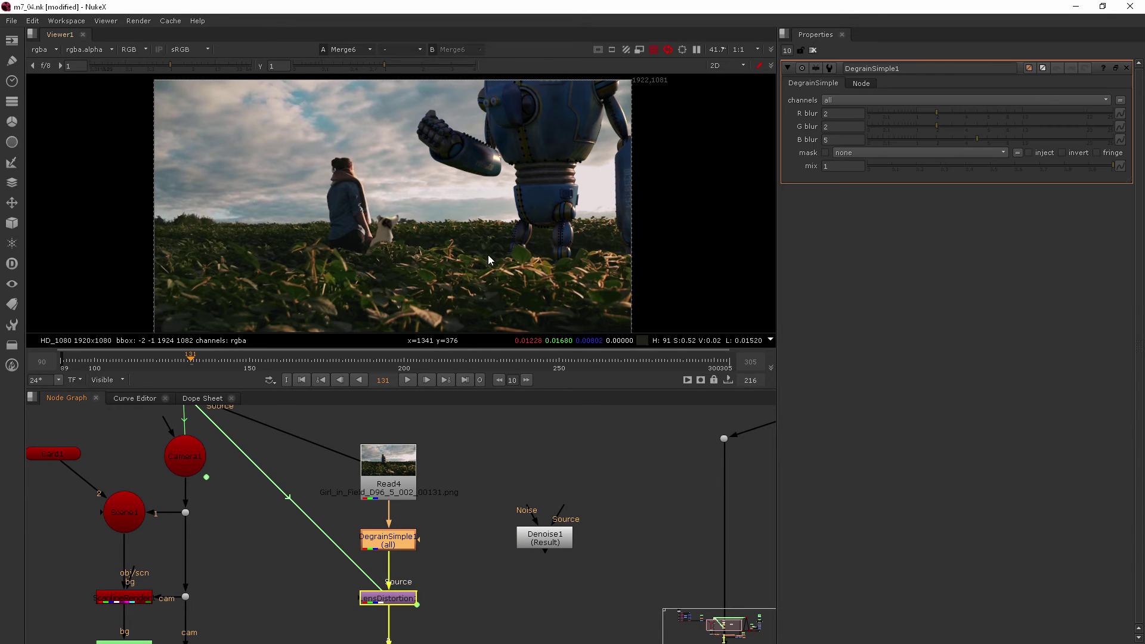
scroll(480, 253, up, 6)
scroll(417, 227, up, 3)
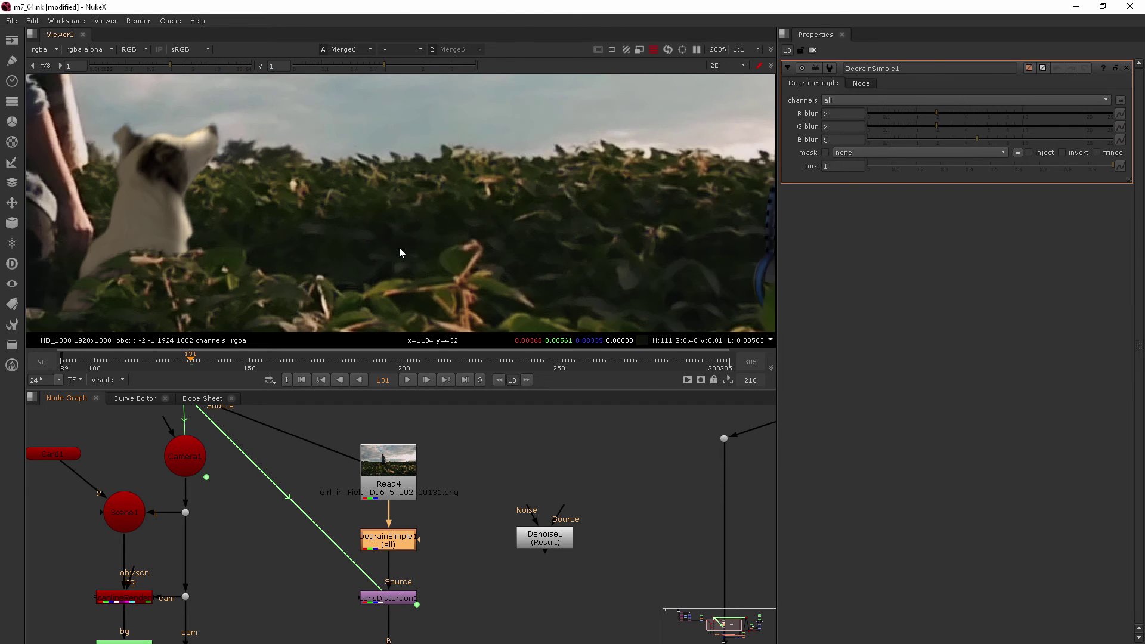
scroll(399, 248, up, 2)
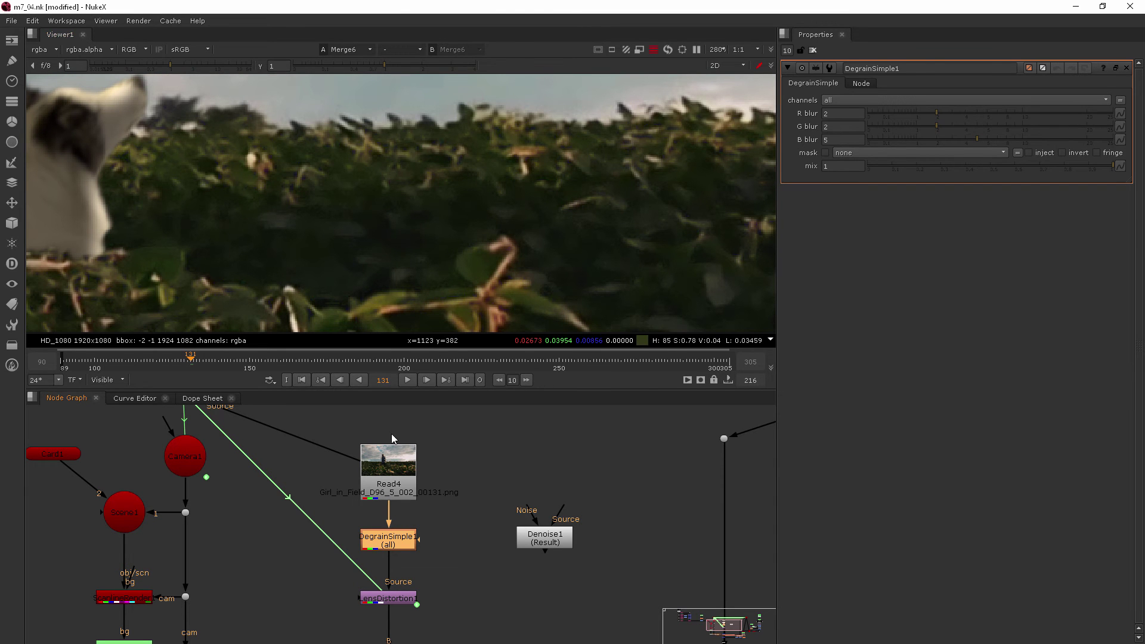
Step: Toggle DegrainSimple1 off and on with D to compare grain in the zoomed viewer
key(d)
key(d)
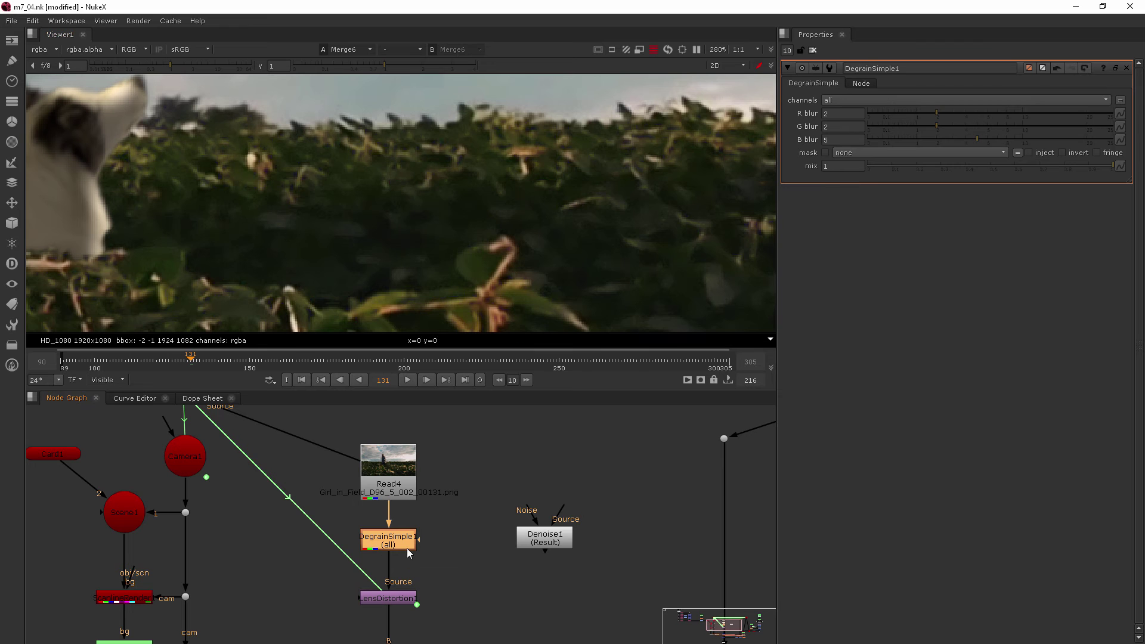
key(d)
key(d)
key(d)
key(d)
key(d)
key(d)
key(d)
scroll(381, 209, up, 3)
key(d)
key(d)
key(d)
key(d)
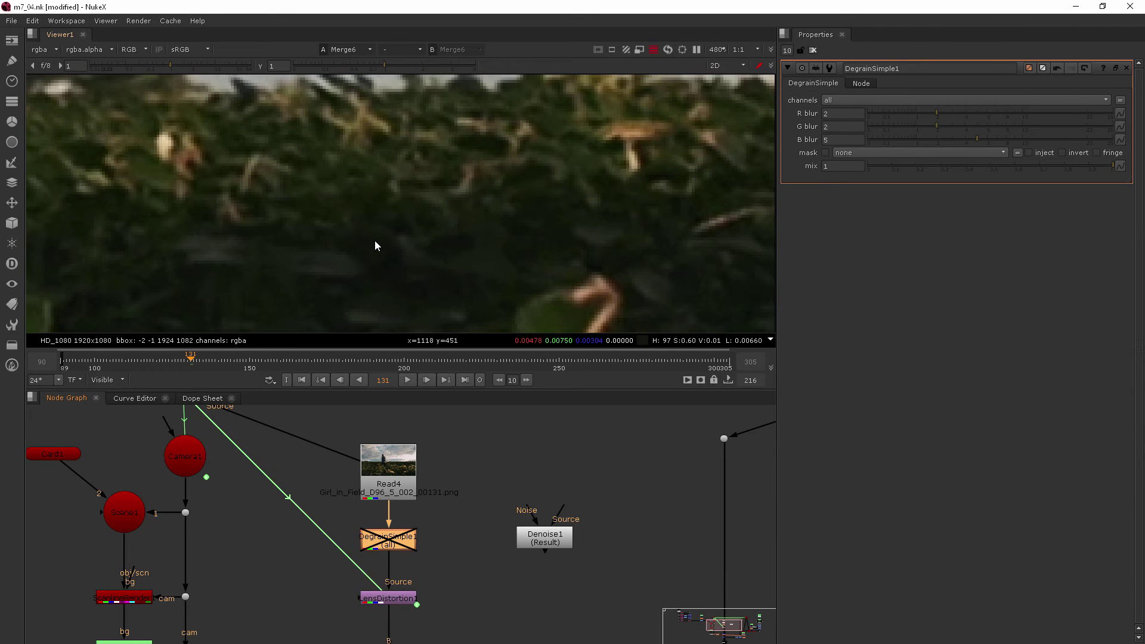
key(d)
scroll(497, 248, down, 3)
scroll(371, 238, down, 2)
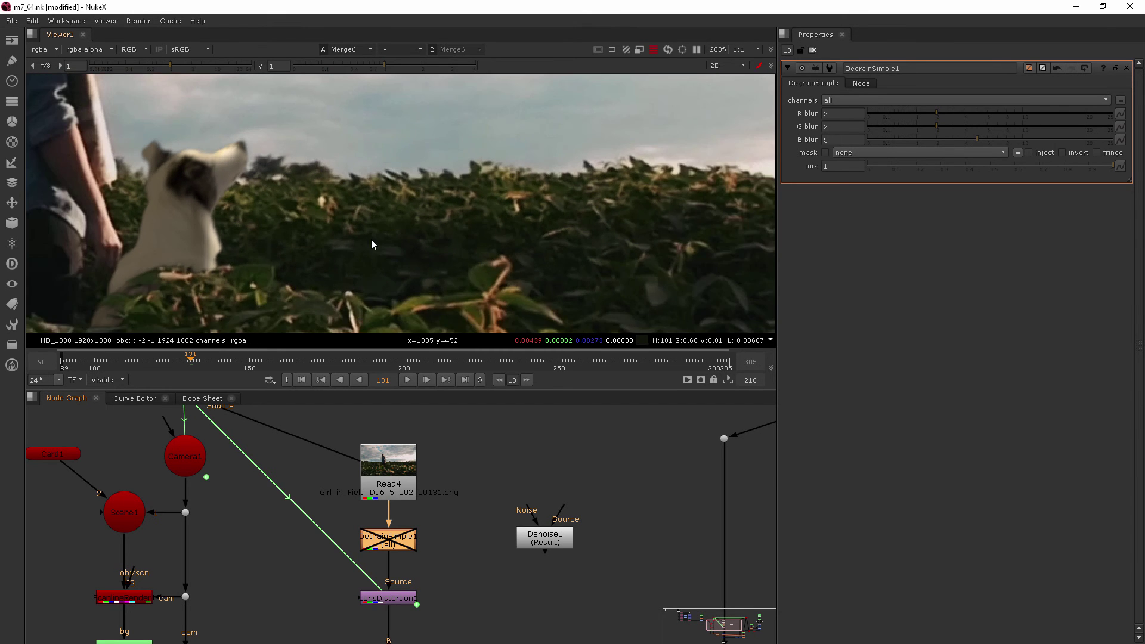
Step: Compare DegrainSimple1 on the girl and dog, leaving the node disabled
middle_drag(439, 230, 403, 270)
key(d)
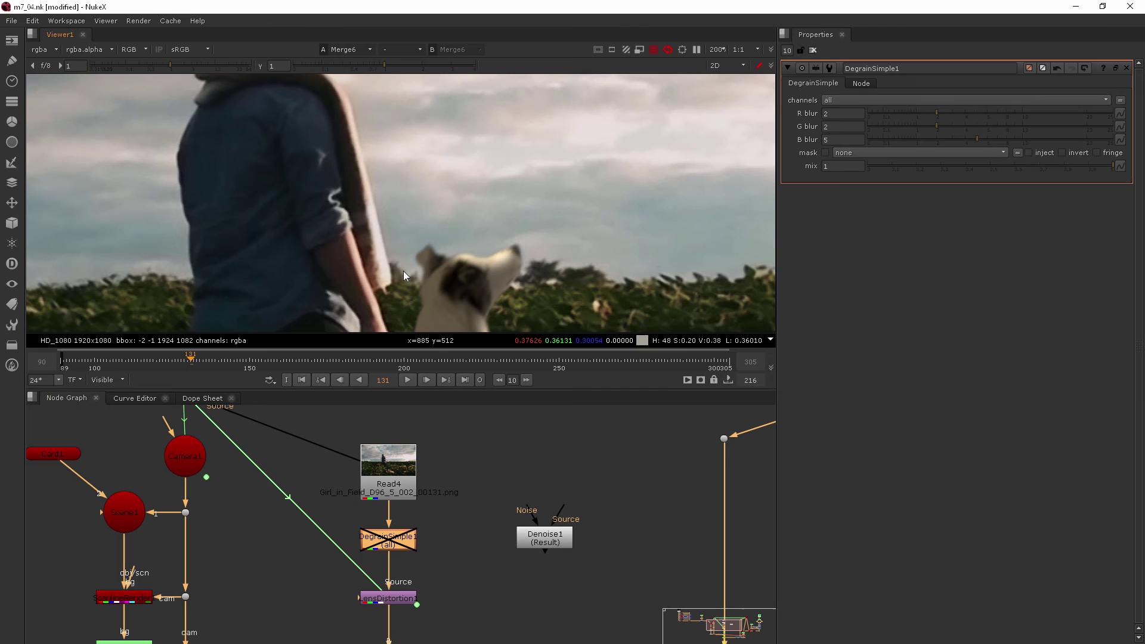
key(d)
key(d)
middle_drag(303, 160, 314, 293)
key(d)
scroll(286, 152, up, 3)
key(d)
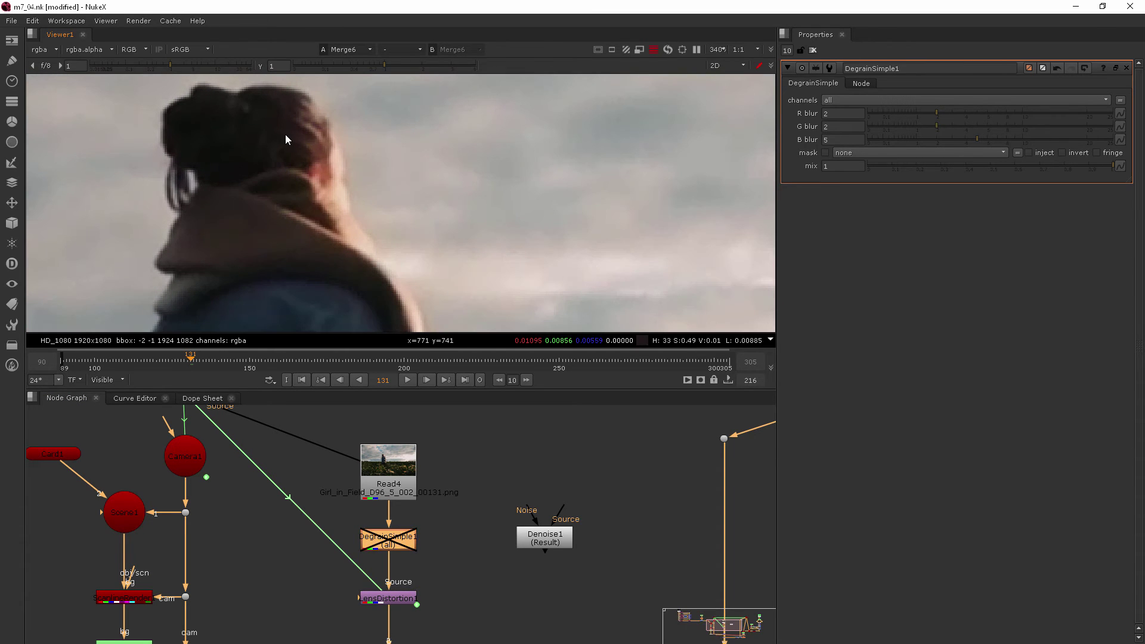
key(d)
key(d)
scroll(459, 197, down, 8)
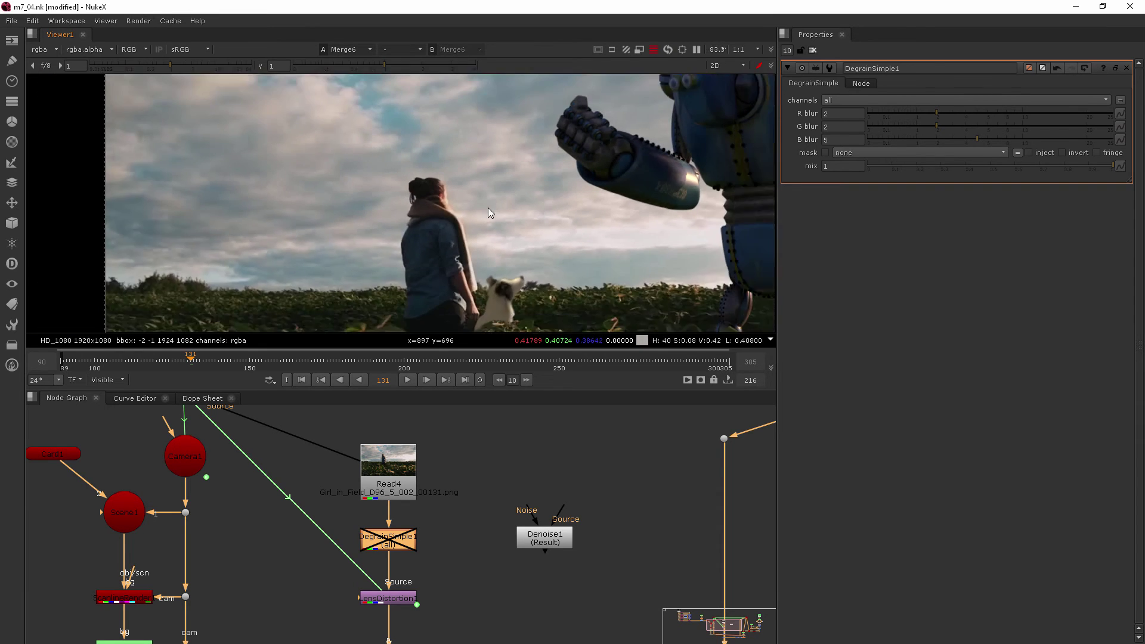
Step: Delete DegrainSimple1 so Read4 reconnects to LensDistortion1
drag(539, 533, 527, 521)
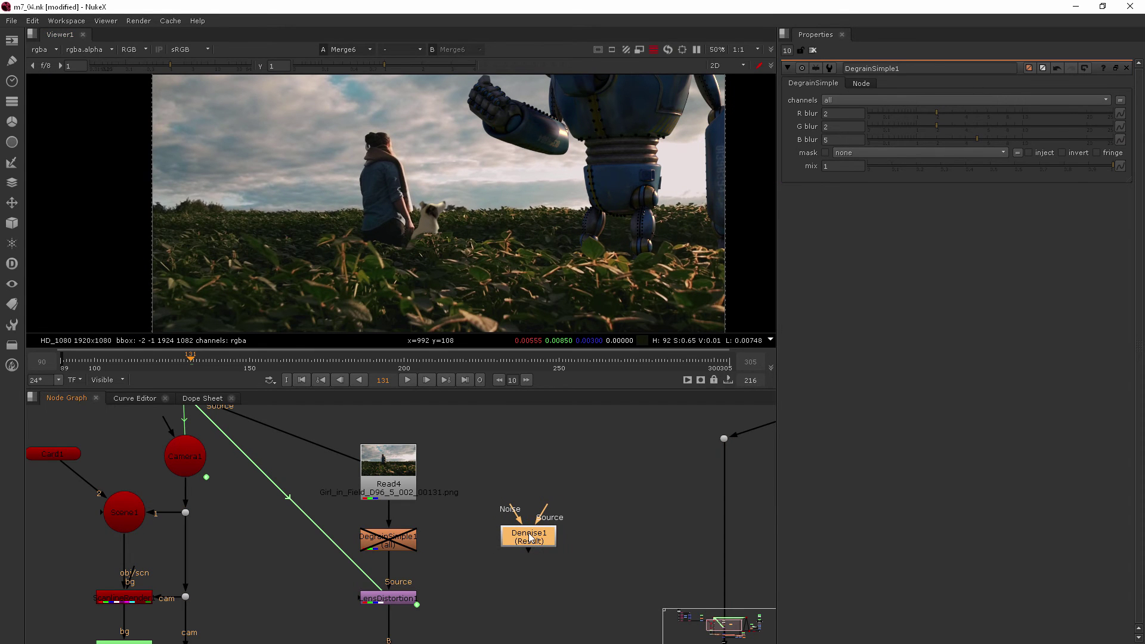
click(384, 552)
key(Delete)
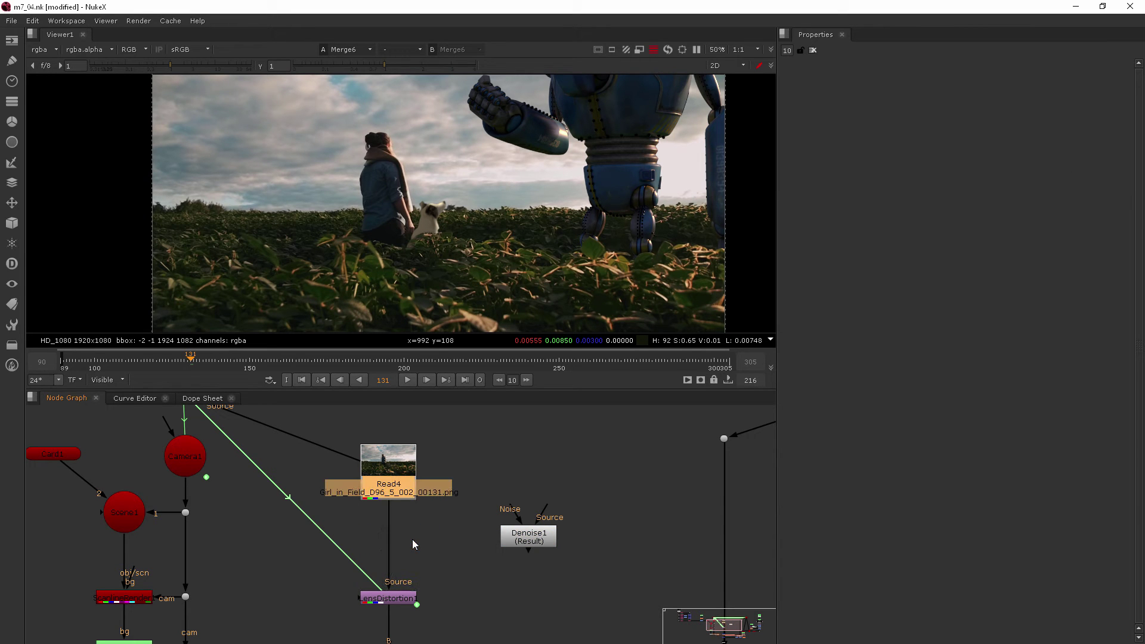
Step: Insert Denoise1 between Read4 and LensDistortion1 and pull its Noise input off
drag(536, 531, 395, 544)
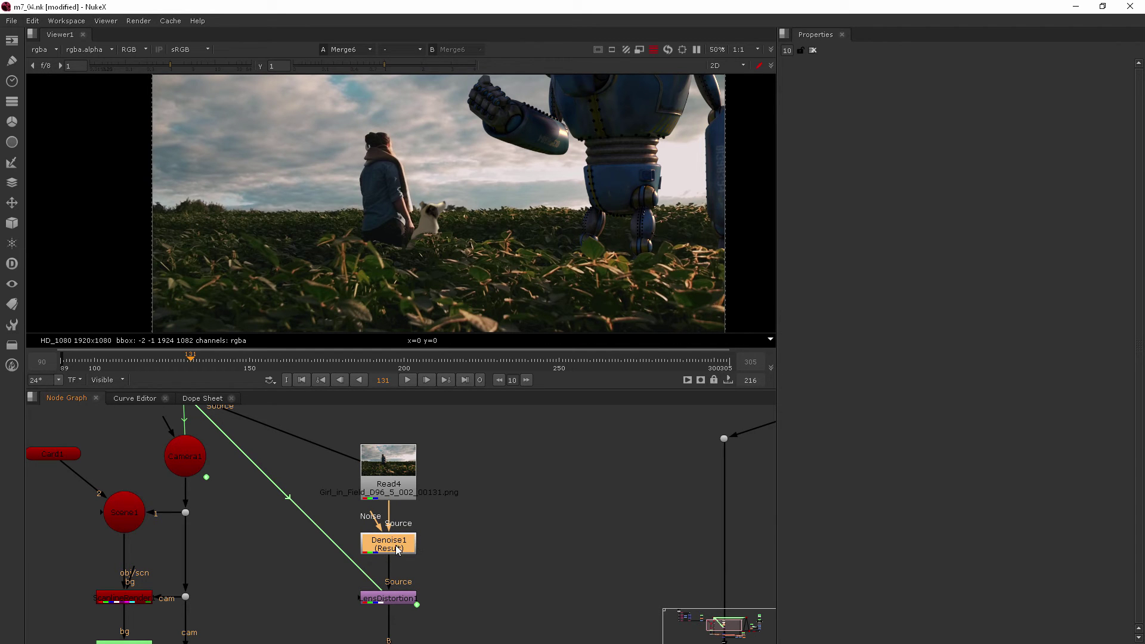
drag(361, 516, 344, 519)
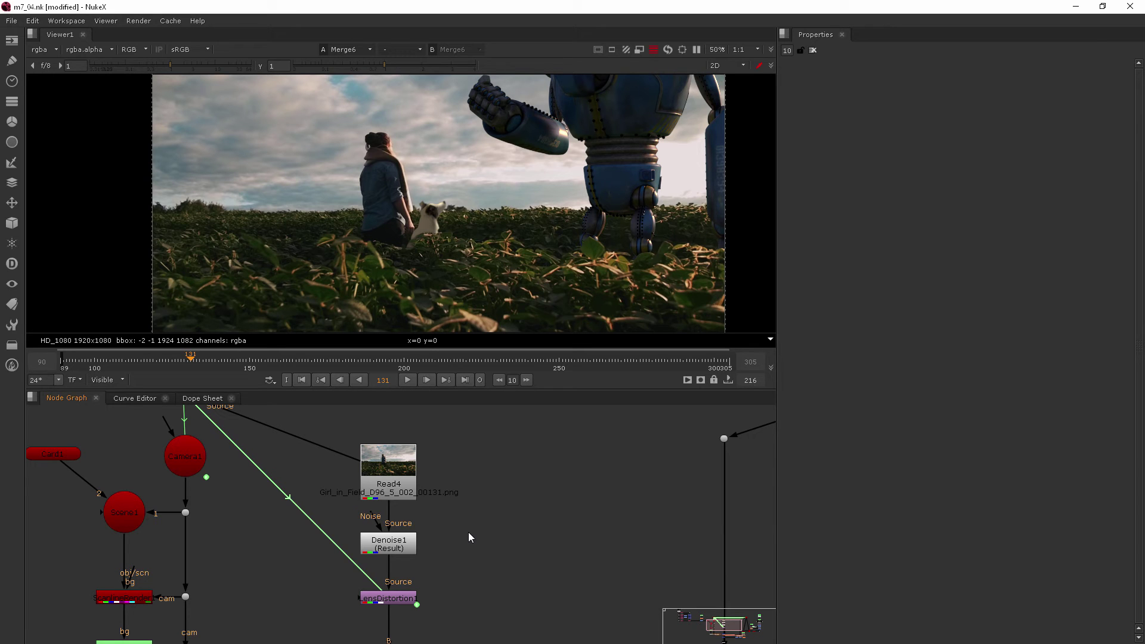
drag(379, 522, 333, 518)
drag(332, 509, 332, 509)
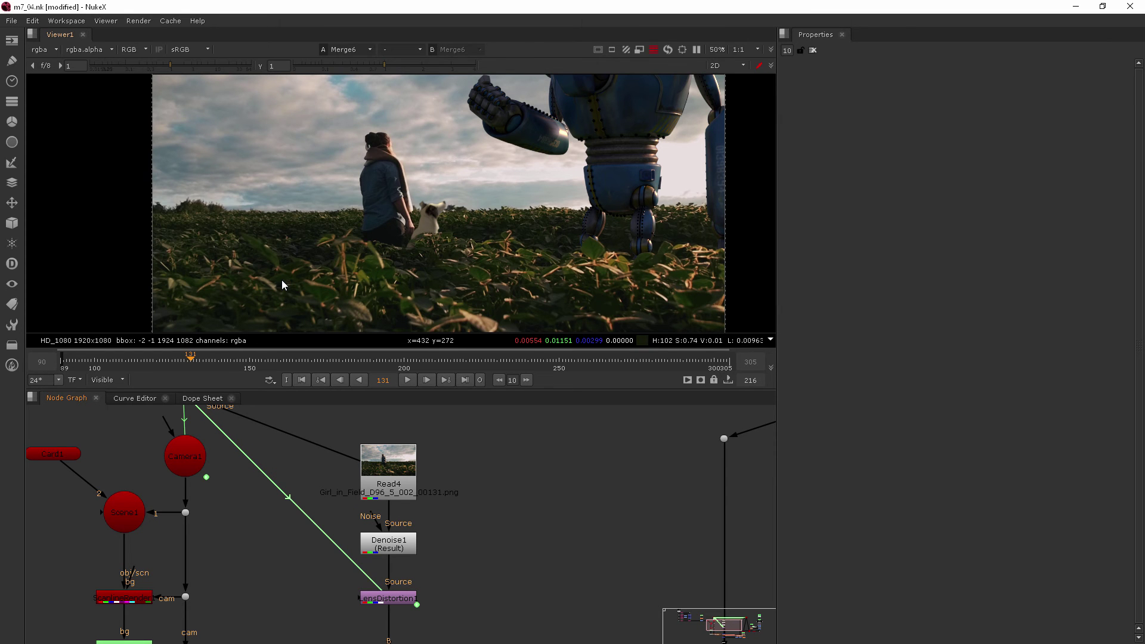
Step: Open Denoise1's settings and expand Noise Analysis, showing the region 0,0 to 100,100
click(409, 549)
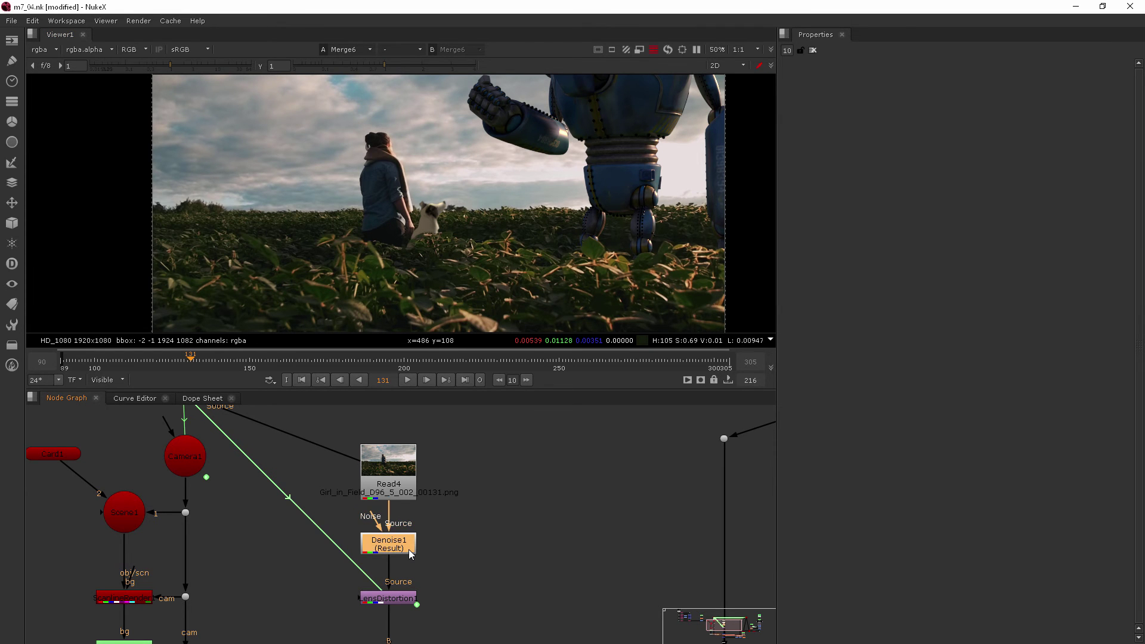
double_click(409, 549)
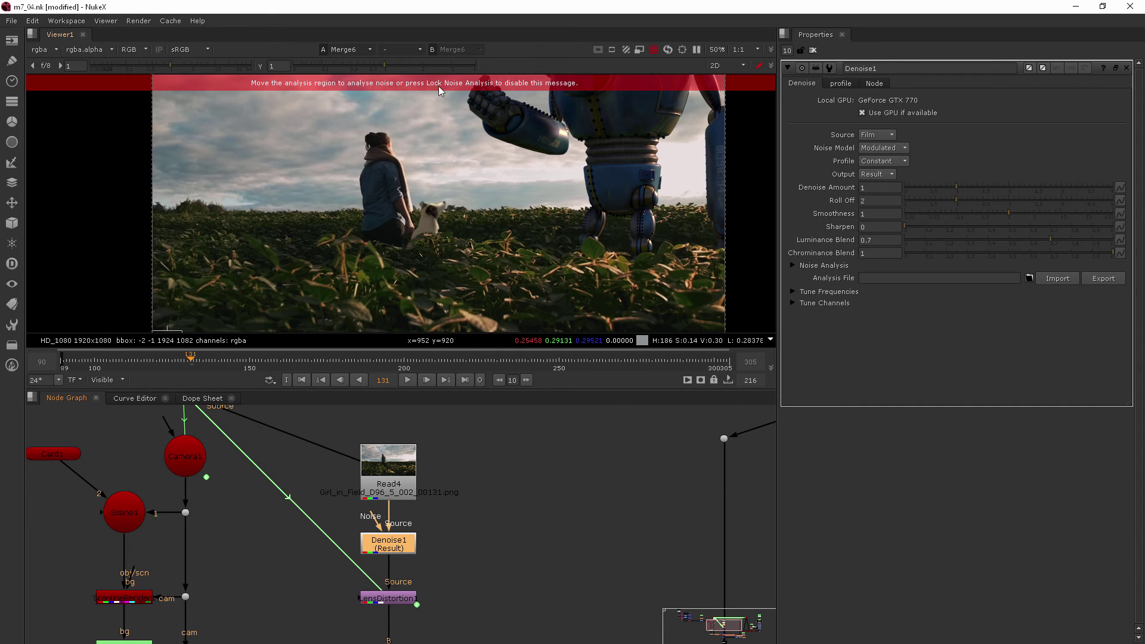
click(792, 266)
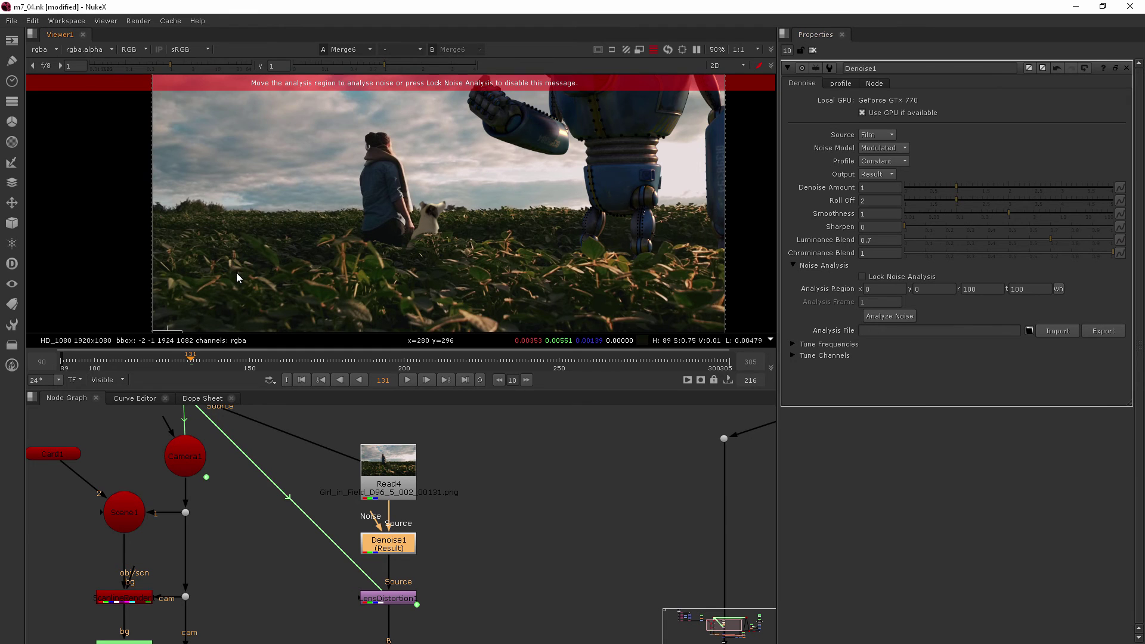
Step: Move Denoise1's analysis box into the sky and enlarge it to 128,400–552,664
middle_drag(236, 273, 287, 214)
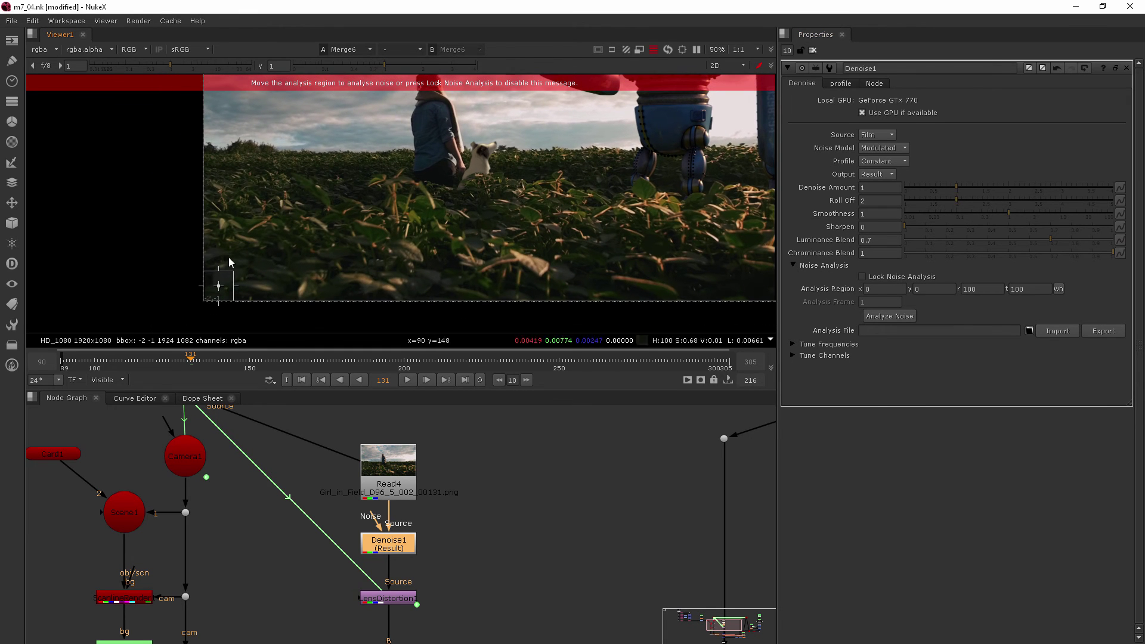
drag(219, 289, 300, 138)
middle_drag(326, 159, 259, 266)
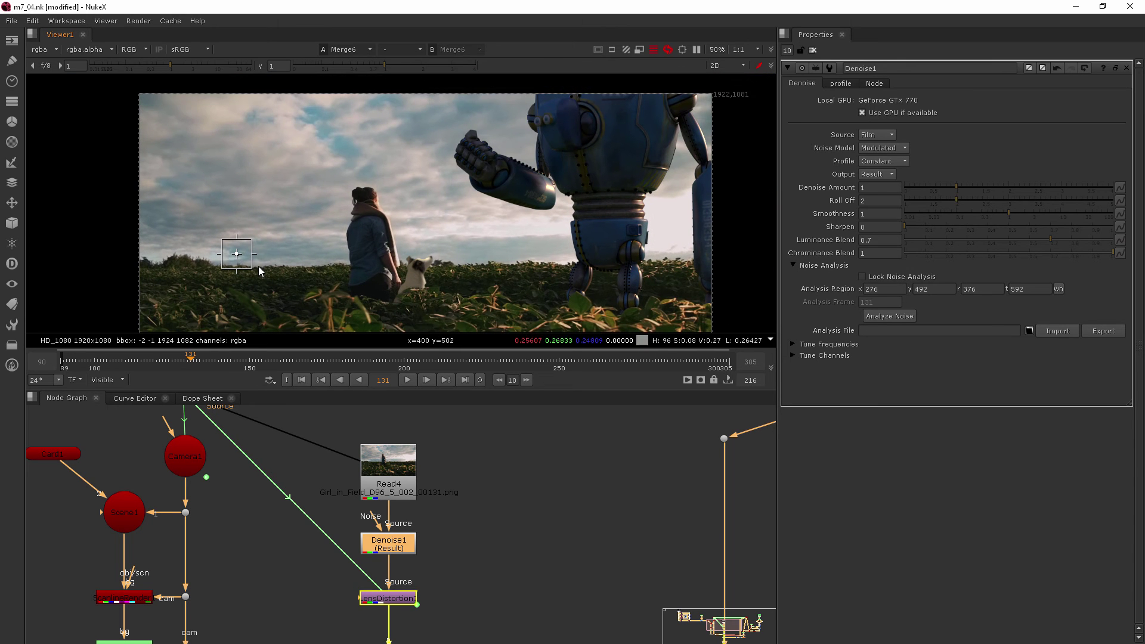
drag(253, 267, 343, 316)
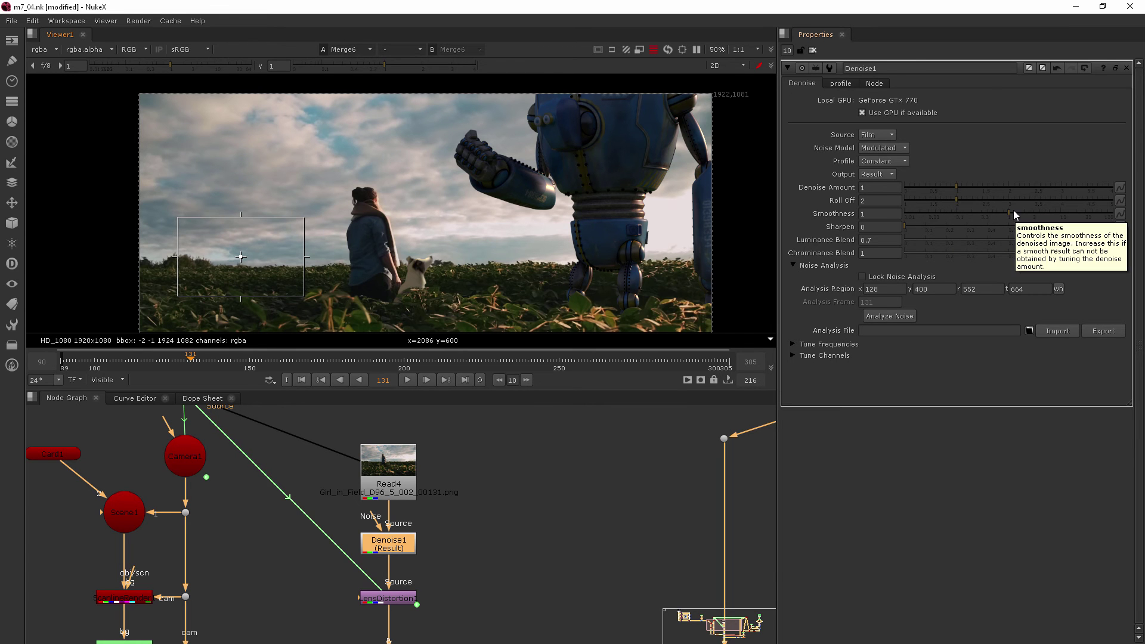
Step: Zoom into the foliage and toggle Denoise1 with D to compare the grain
scroll(490, 296, up, 3)
scroll(443, 280, up, 8)
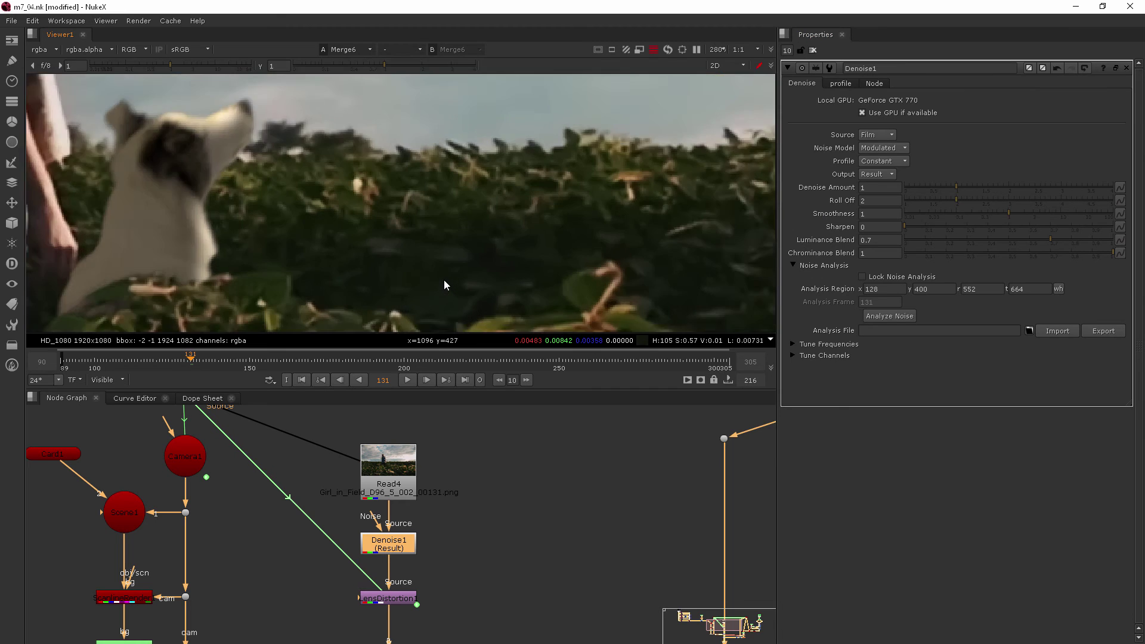
middle_drag(475, 257, 343, 255)
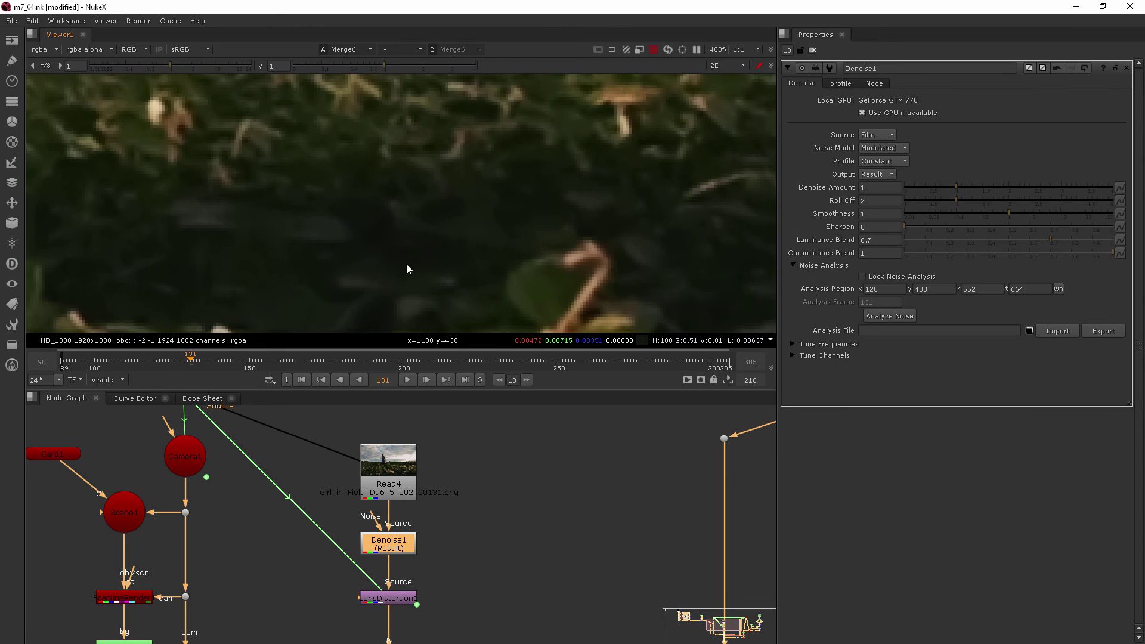
key(d)
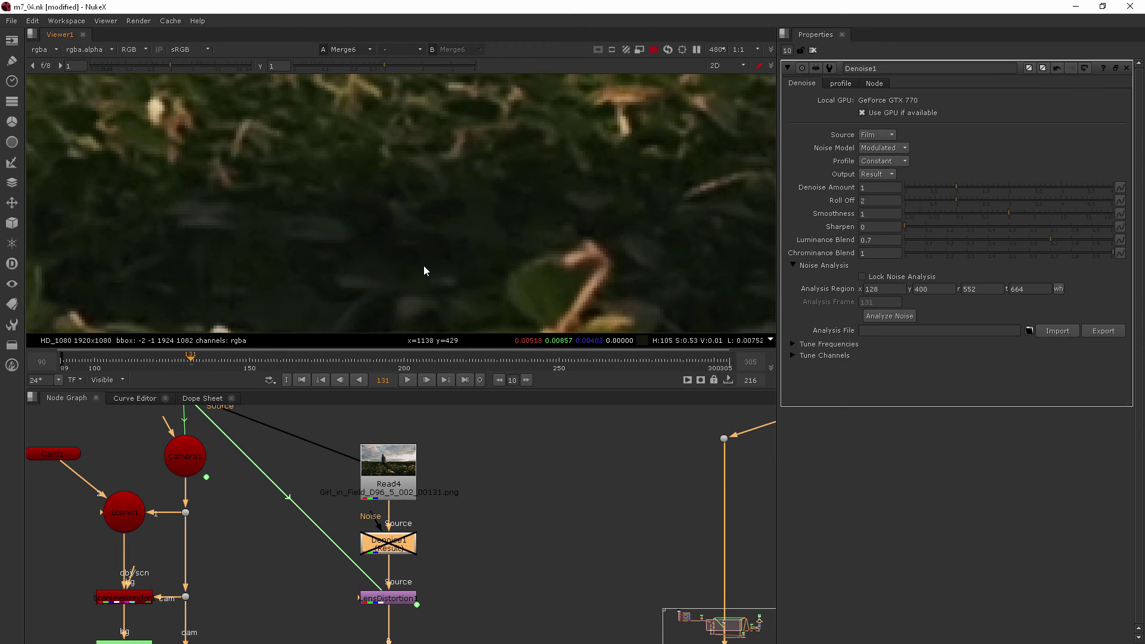
key(d)
key(d)
key(d)
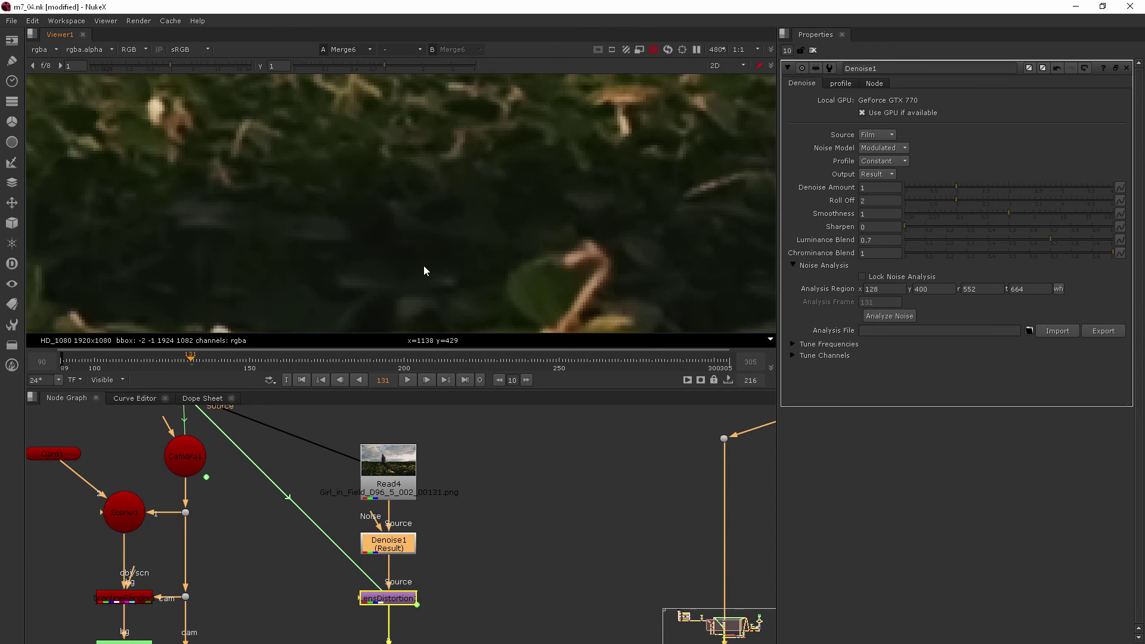
key(d)
key(d)
key(d)
key(d)
Step: Adjust Denoise1's Smoothness to 0.54 and check the shirt, dog and foliage
click(981, 213)
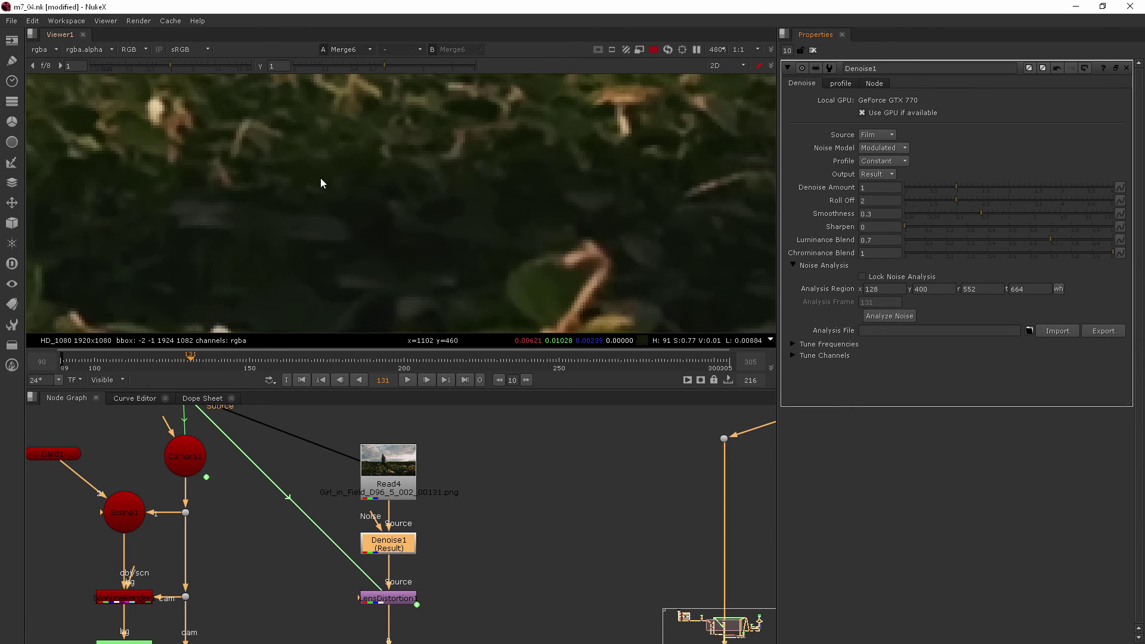
scroll(374, 203, down, 2)
scroll(374, 202, down, 2)
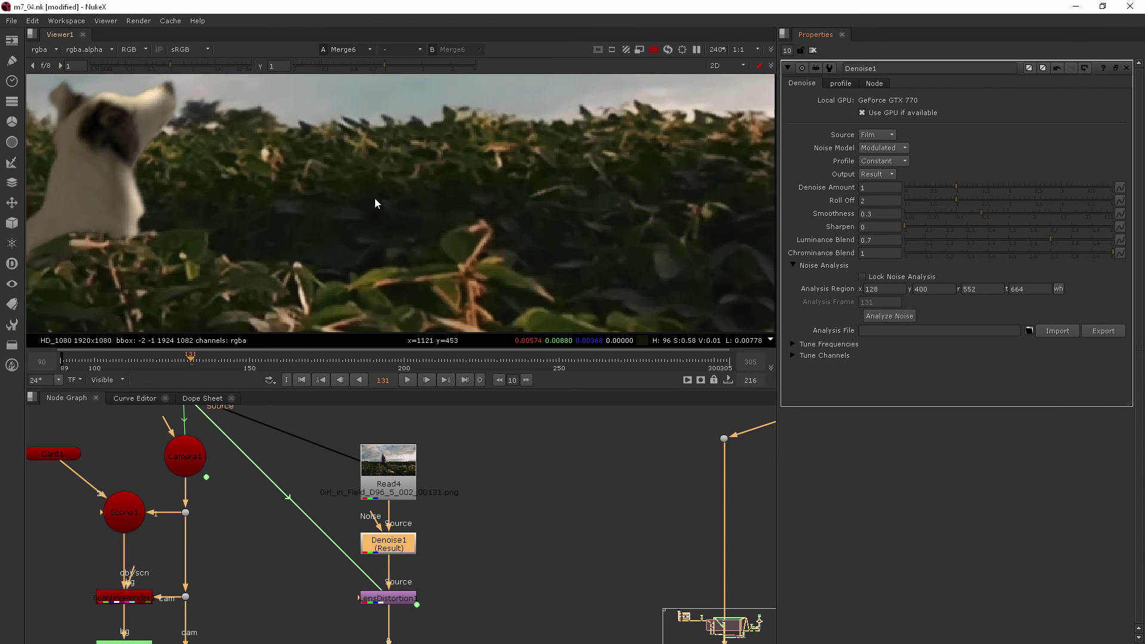
scroll(375, 203, up, 3)
click(986, 213)
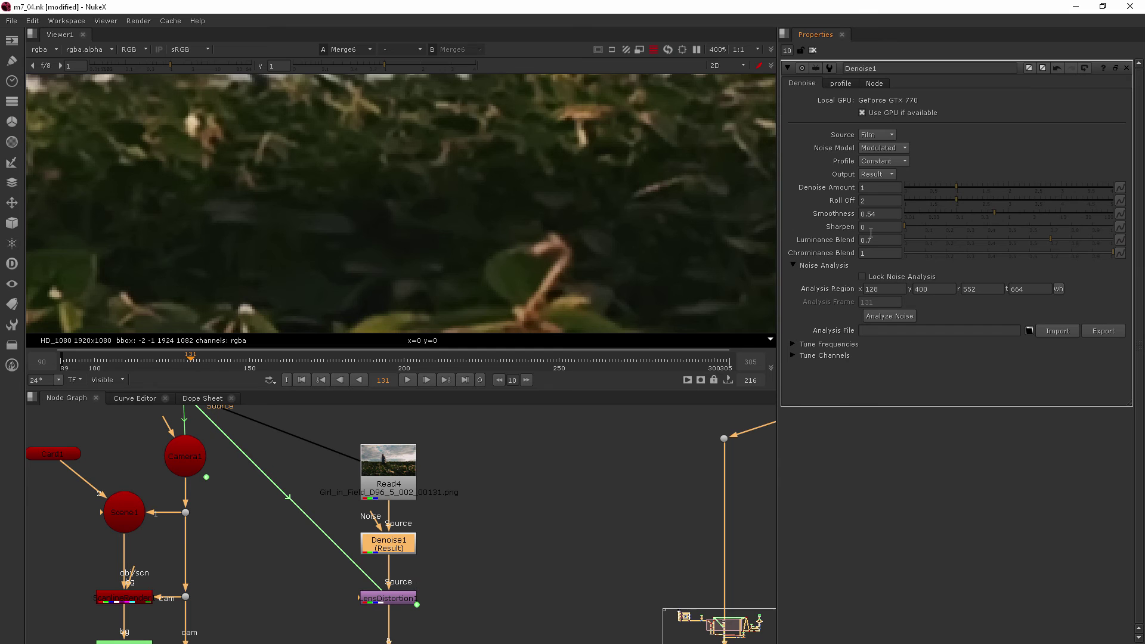
scroll(361, 235, down, 2)
middle_drag(452, 143, 309, 217)
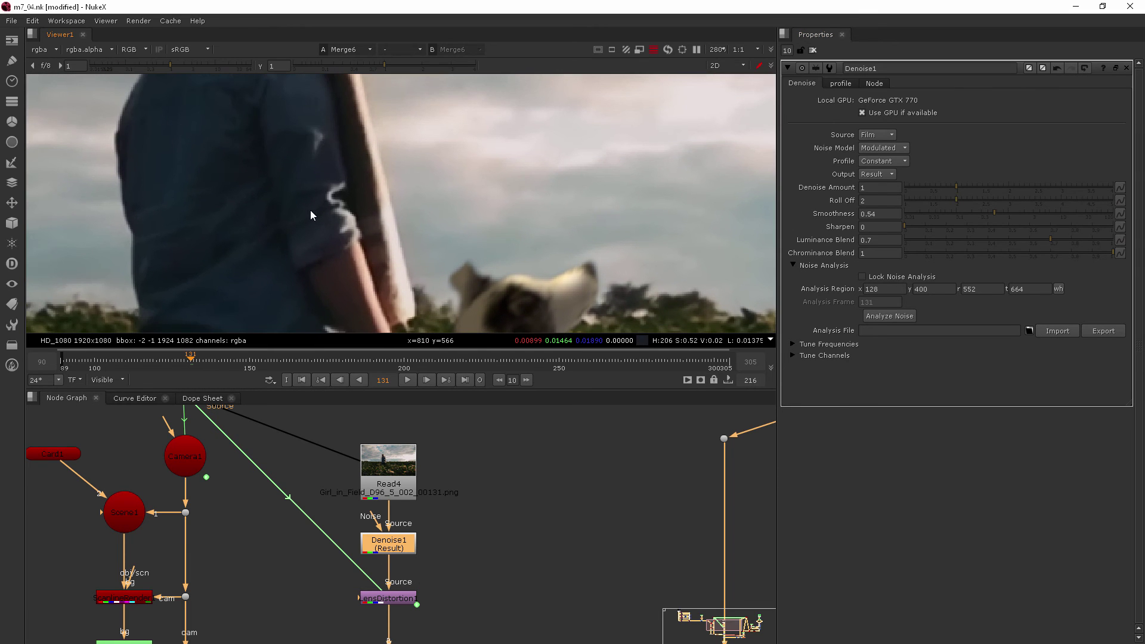
middle_drag(582, 225, 268, 133)
middle_drag(566, 257, 520, 249)
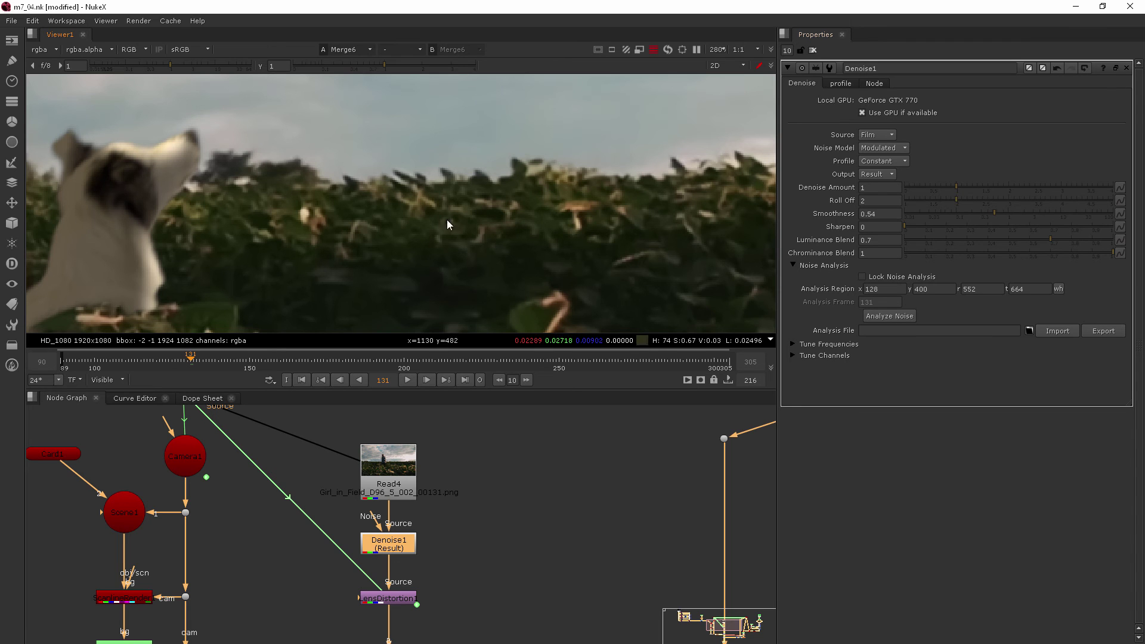
Step: Try Denoise Amount values between 0.78 and 3.94, settling on 1.52
scroll(446, 255, up, 5)
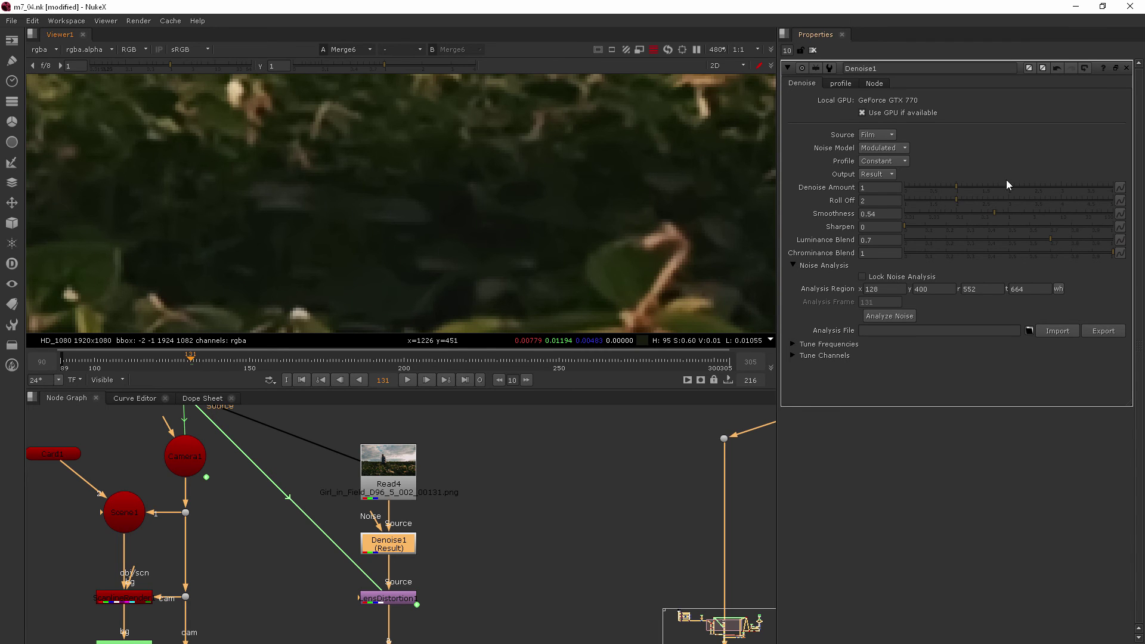
click(1025, 188)
click(1079, 189)
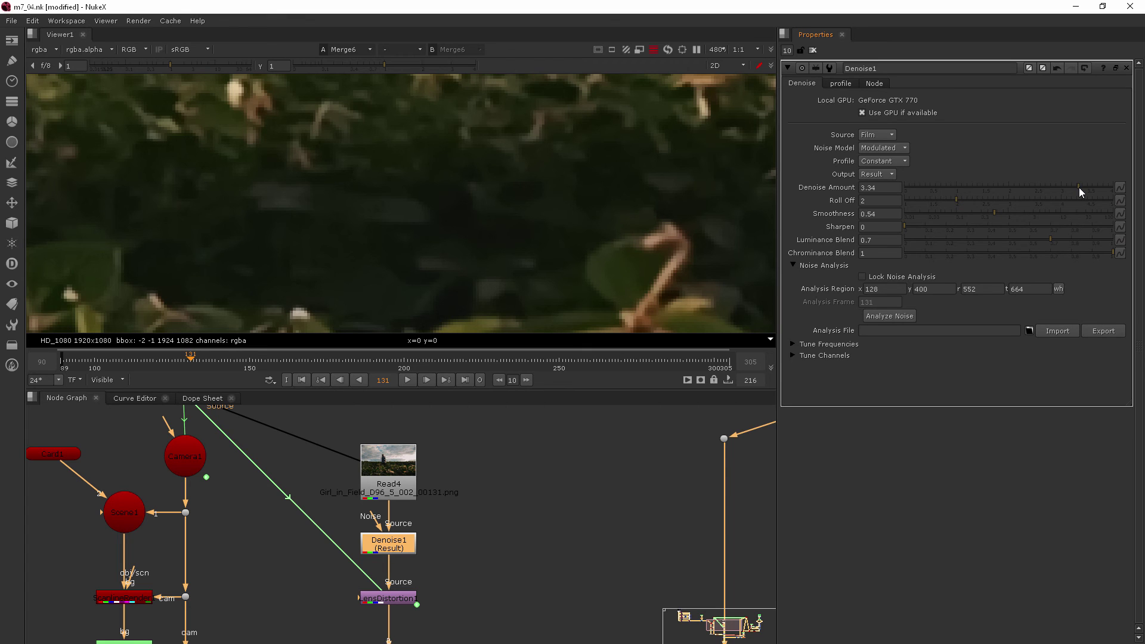
click(949, 186)
click(1110, 188)
drag(1110, 186, 944, 188)
click(1012, 187)
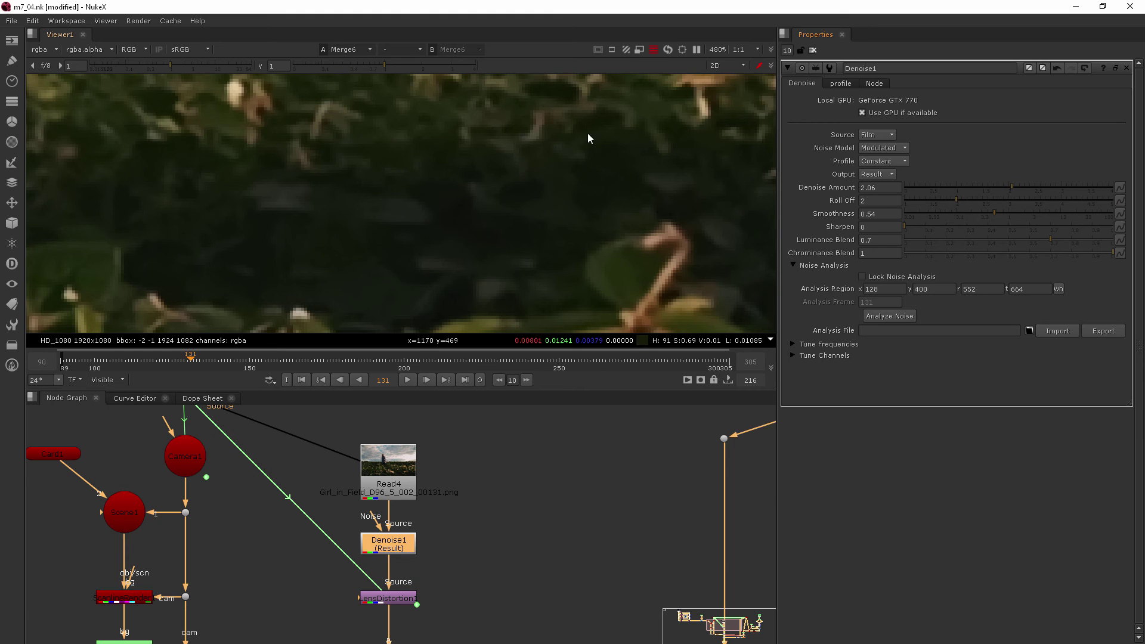
click(983, 187)
scroll(541, 157, down, 5)
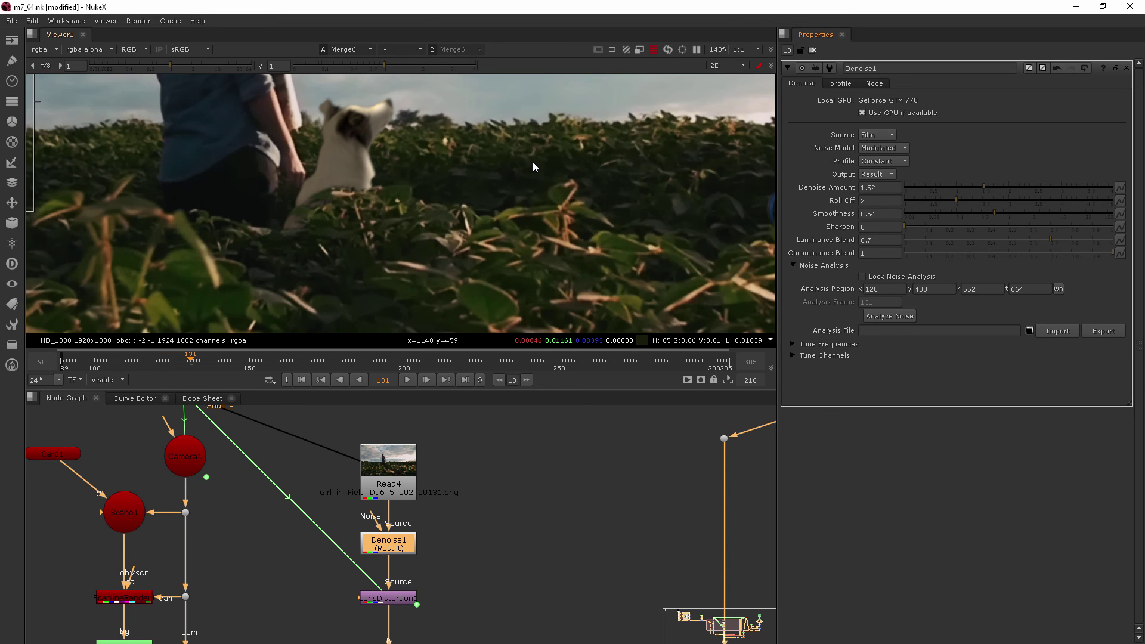
scroll(535, 160, down, 3)
scroll(533, 154, down, 3)
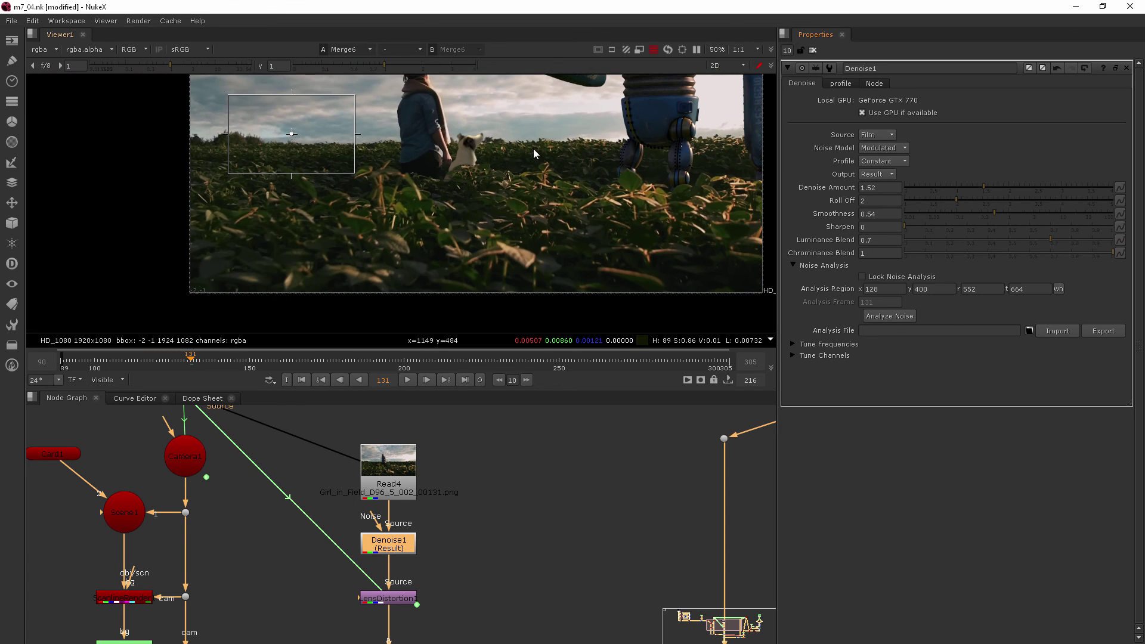
middle_drag(512, 159, 508, 160)
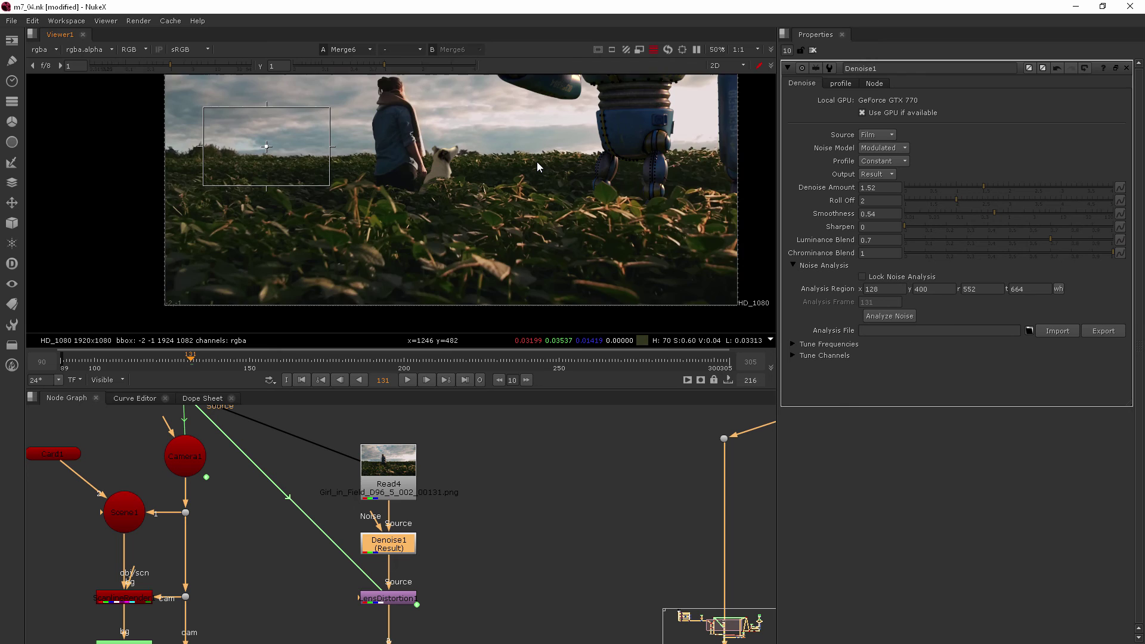
scroll(537, 163, up, 4)
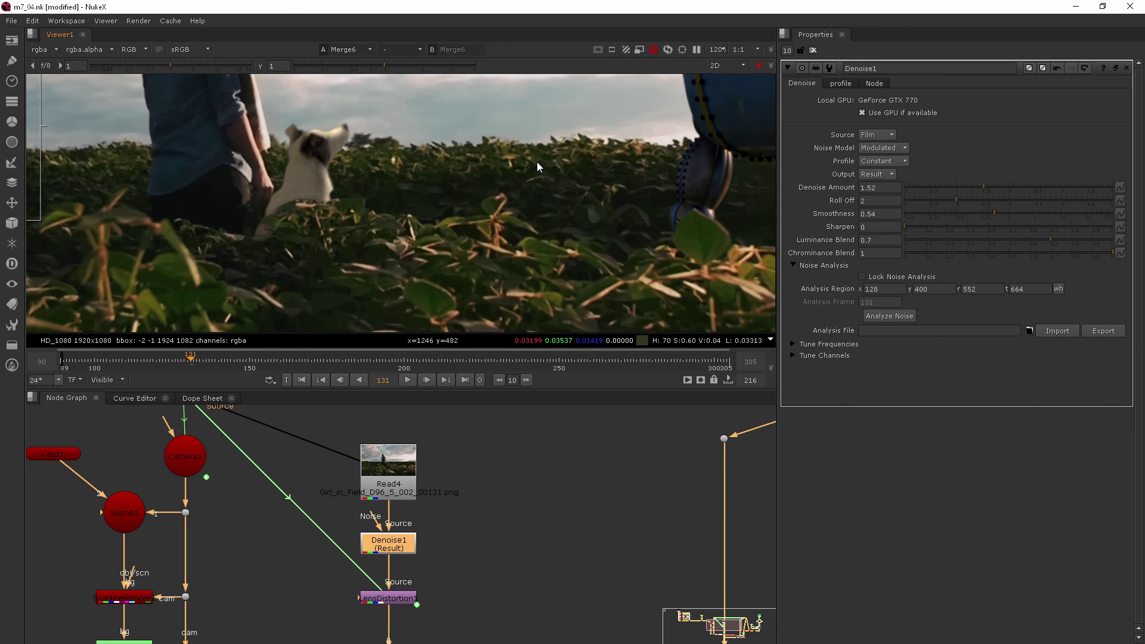
scroll(537, 162, down, 1)
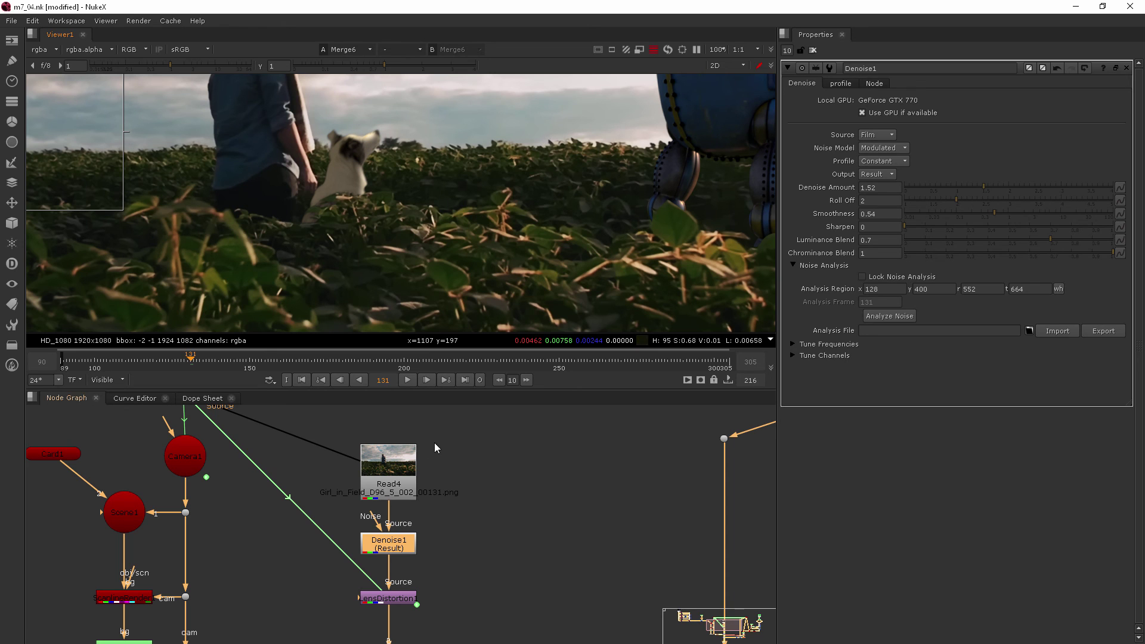
key(d)
key(d)
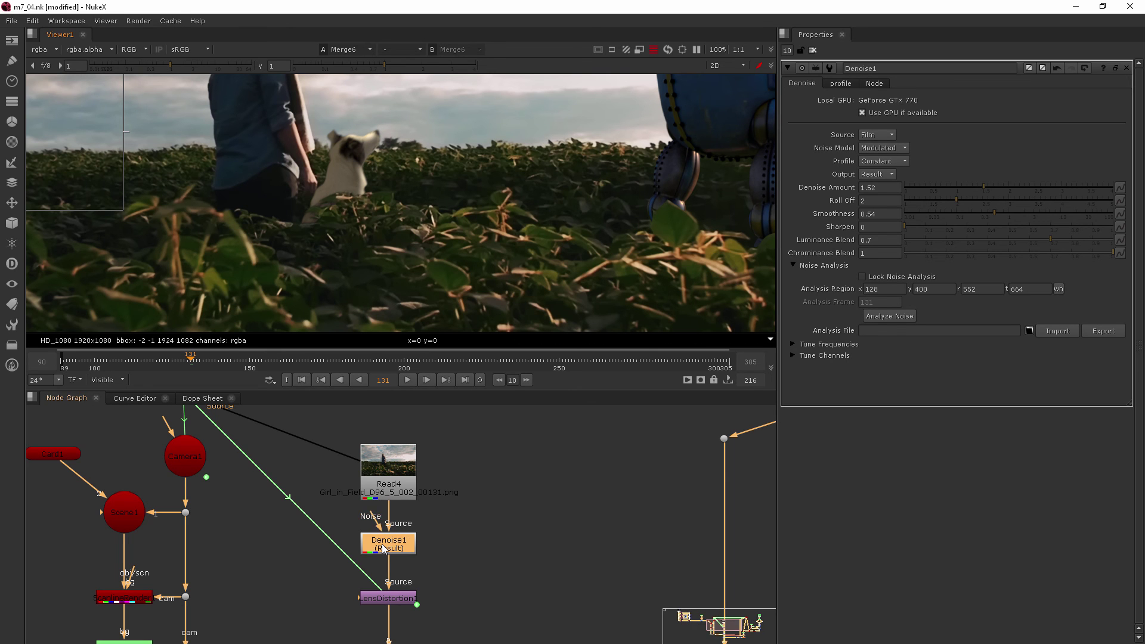
key(d)
key(d)
key(d)
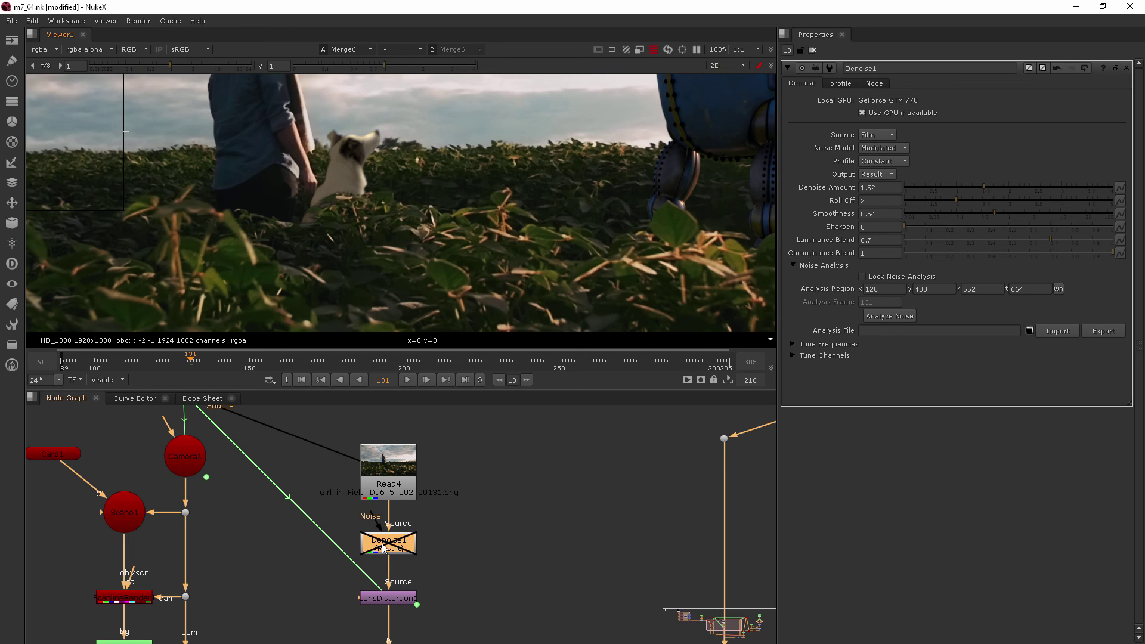
key(d)
key(d)
key(d)
key(d)
key(d)
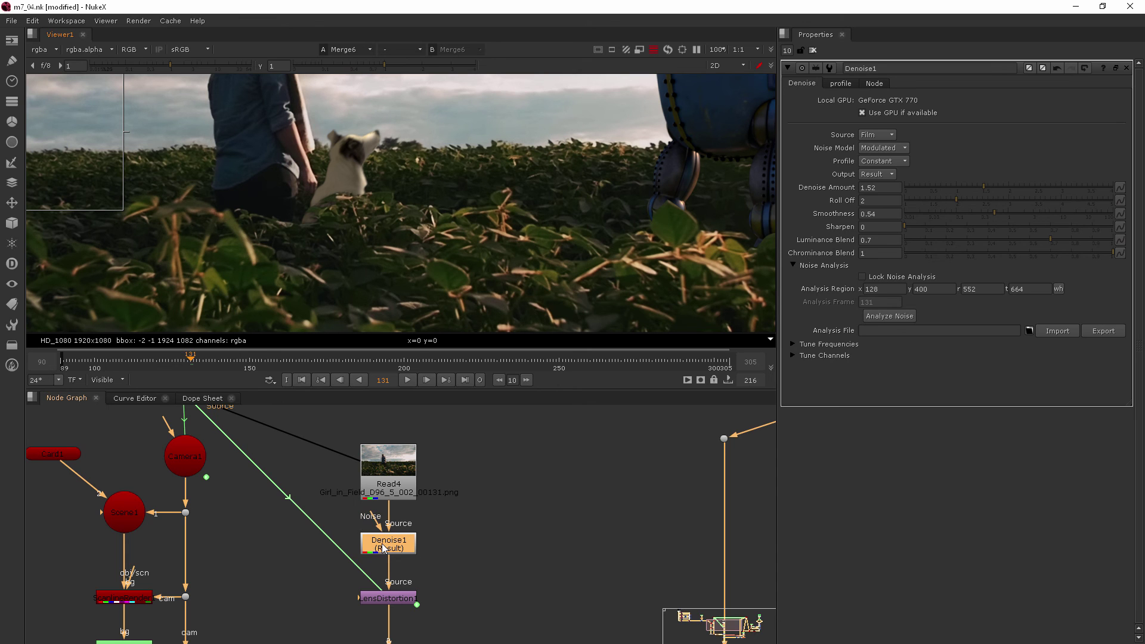
key(d)
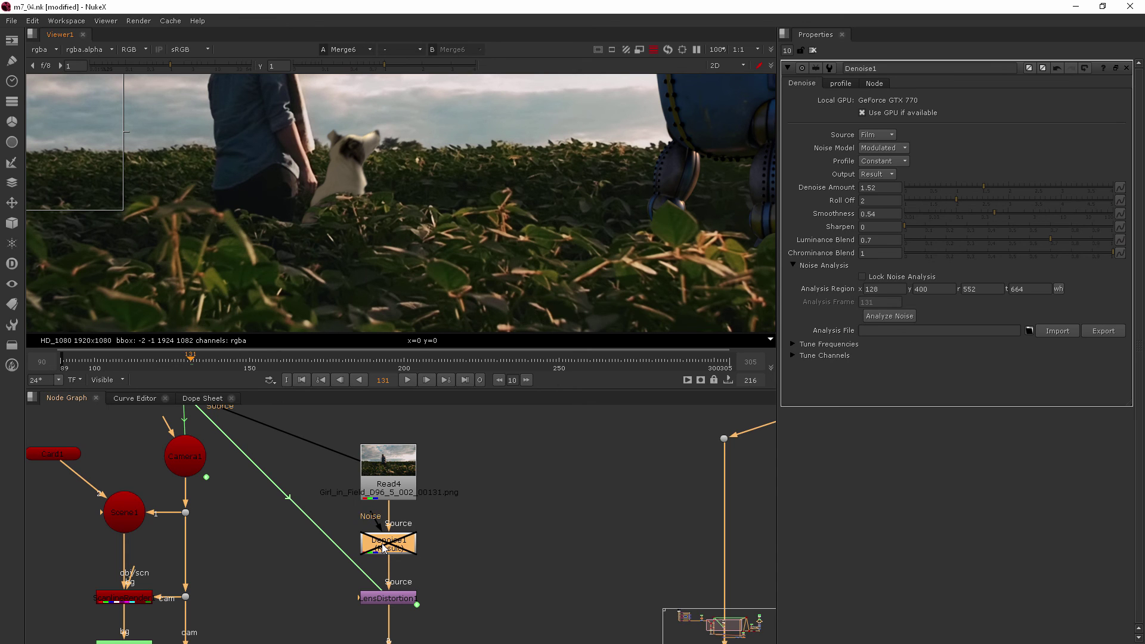
key(d)
key(d)
key(d)
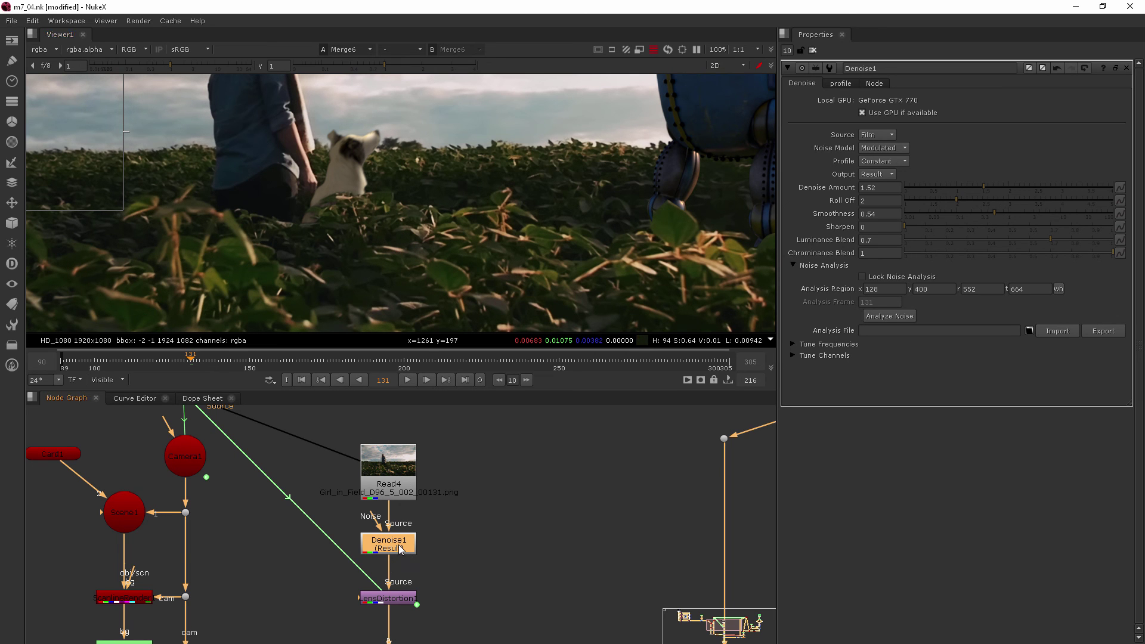
Step: Duplicate Denoise1 as Denoise2 and carry it over near Read3 and Keylight1
key(ctrl+c)
key(ctrl+v)
scroll(447, 544, down, 1)
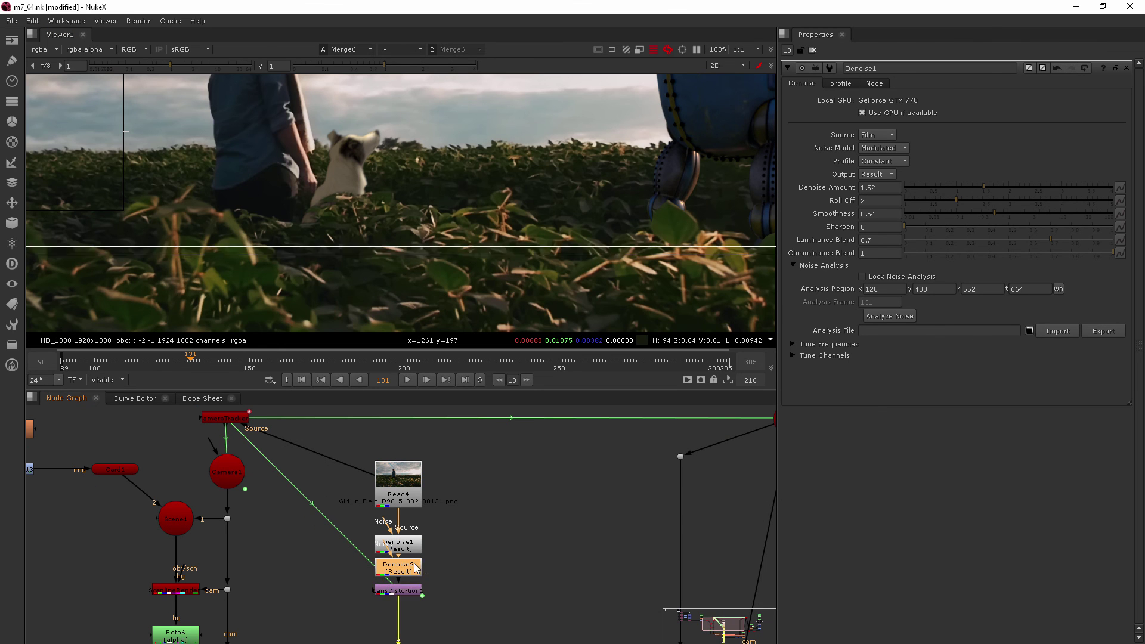
drag(398, 557, 529, 569)
scroll(530, 569, down, 3)
middle_drag(560, 564, 435, 519)
drag(435, 519, 710, 432)
scroll(710, 432, up, 3)
middle_drag(710, 432, 499, 508)
Step: Move Keylight1 up and insert Denoise2 between Keylight1 and Transform1
scroll(513, 557, down, 2)
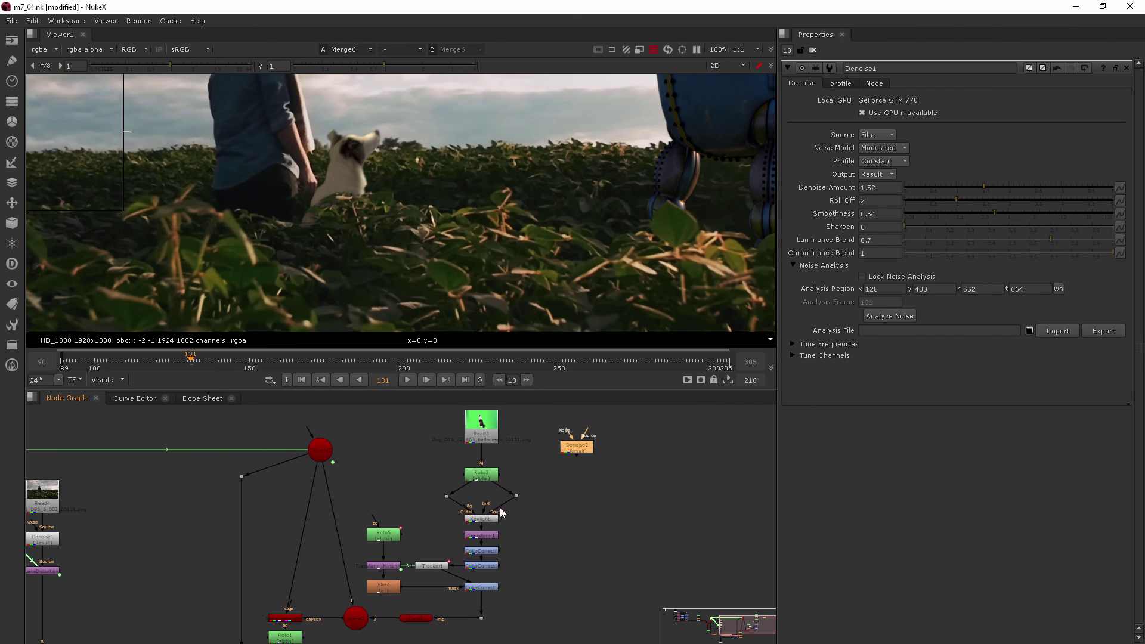
drag(494, 518, 494, 506)
drag(581, 454, 488, 527)
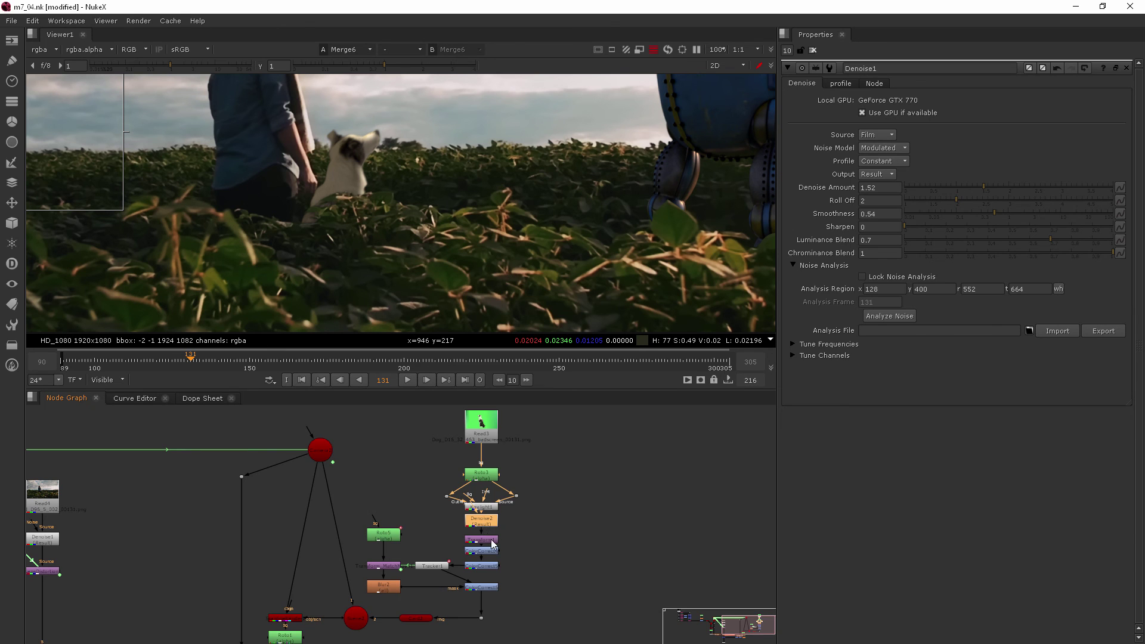
scroll(489, 534, up, 5)
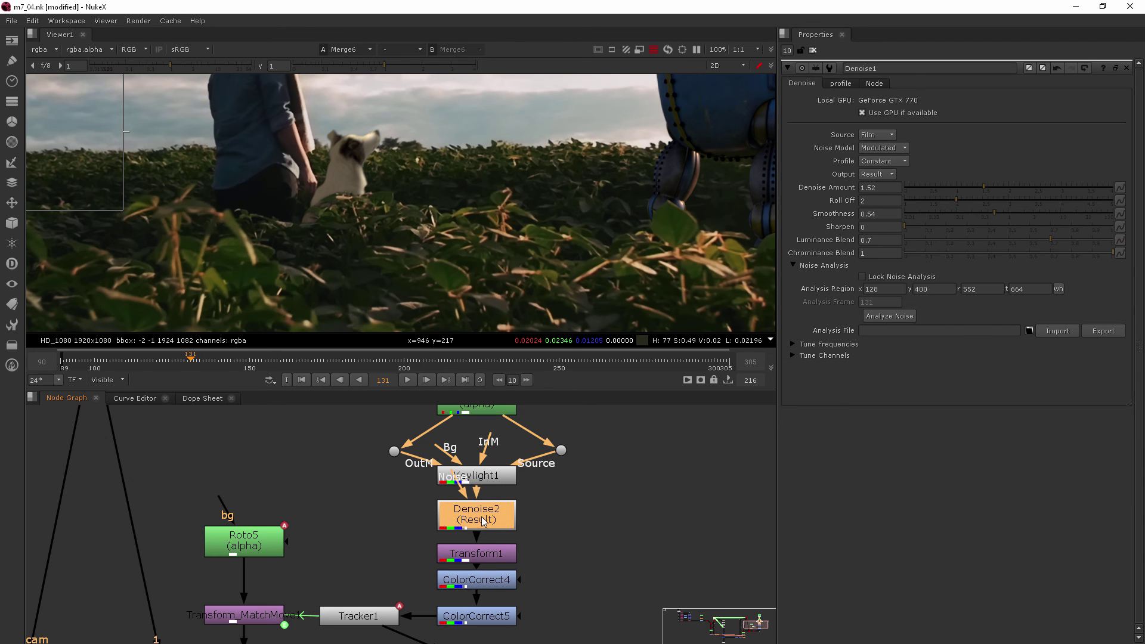
scroll(342, 163, up, 8)
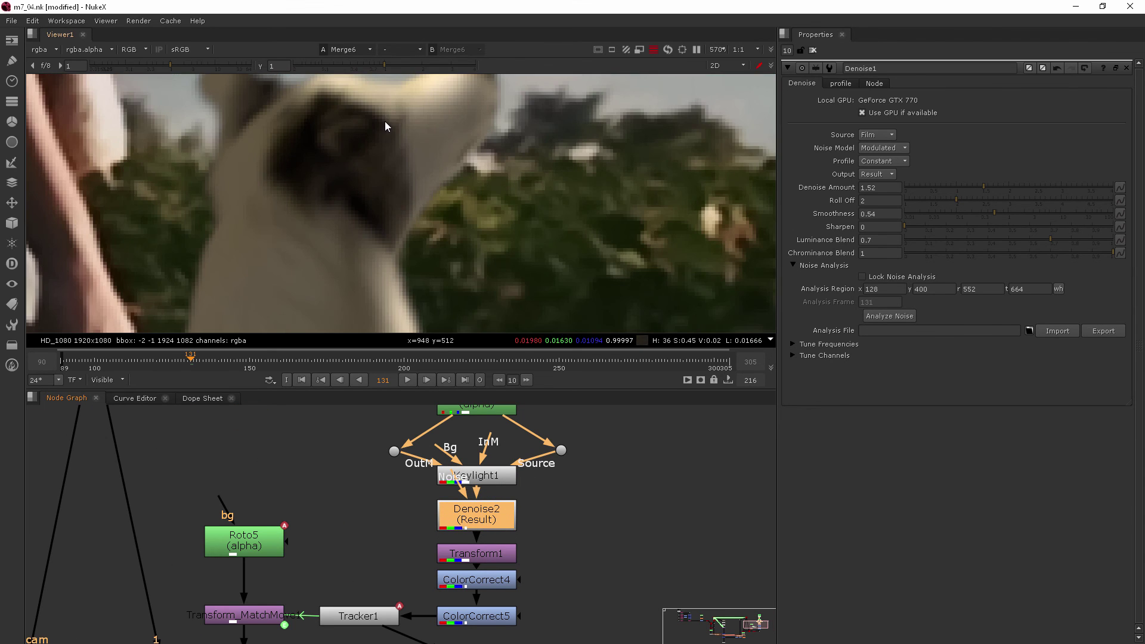
middle_drag(384, 125, 377, 149)
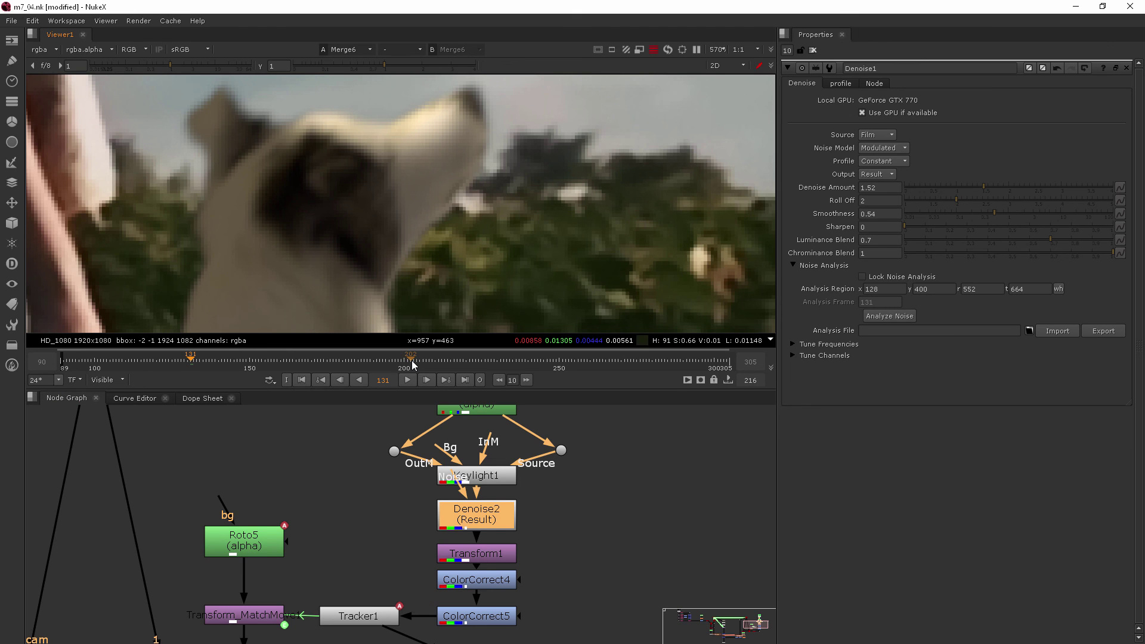
key(d)
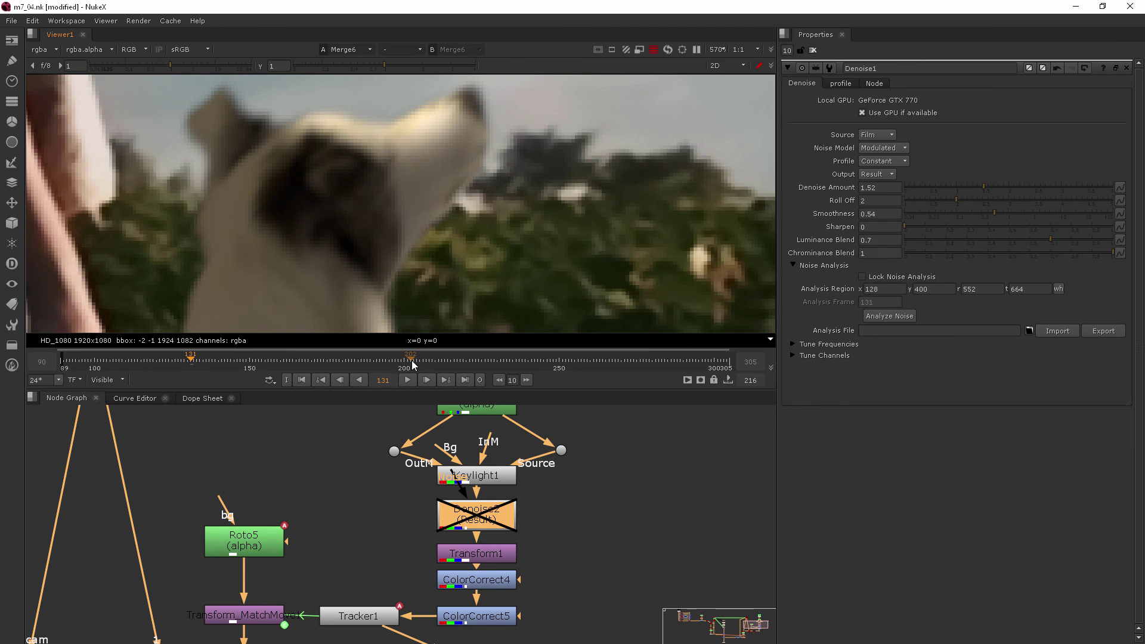
key(d)
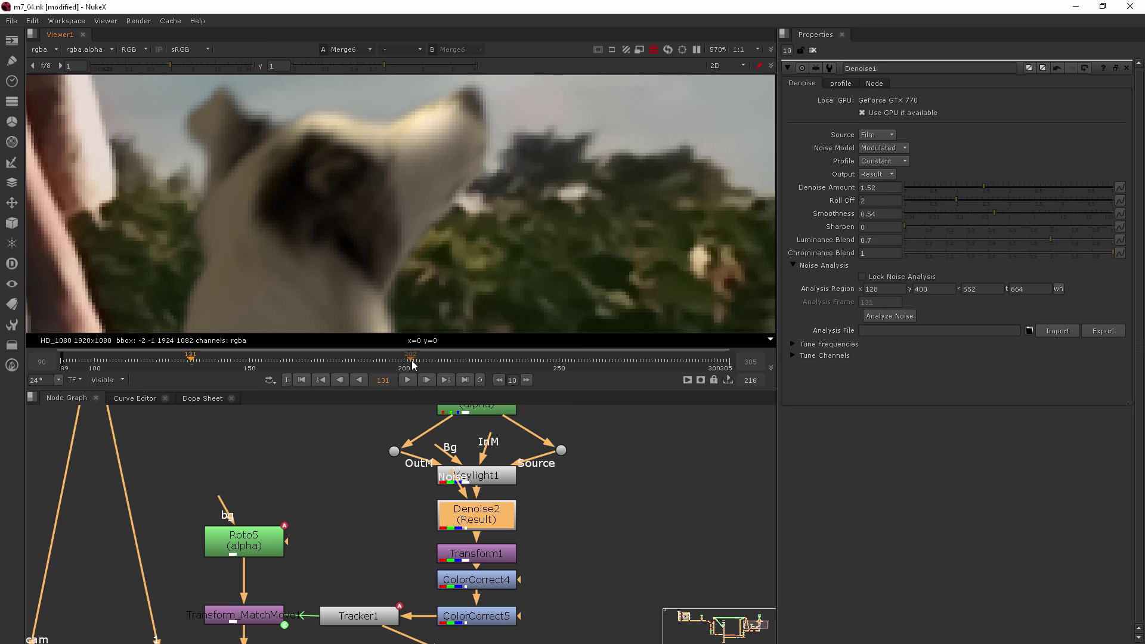
key(d)
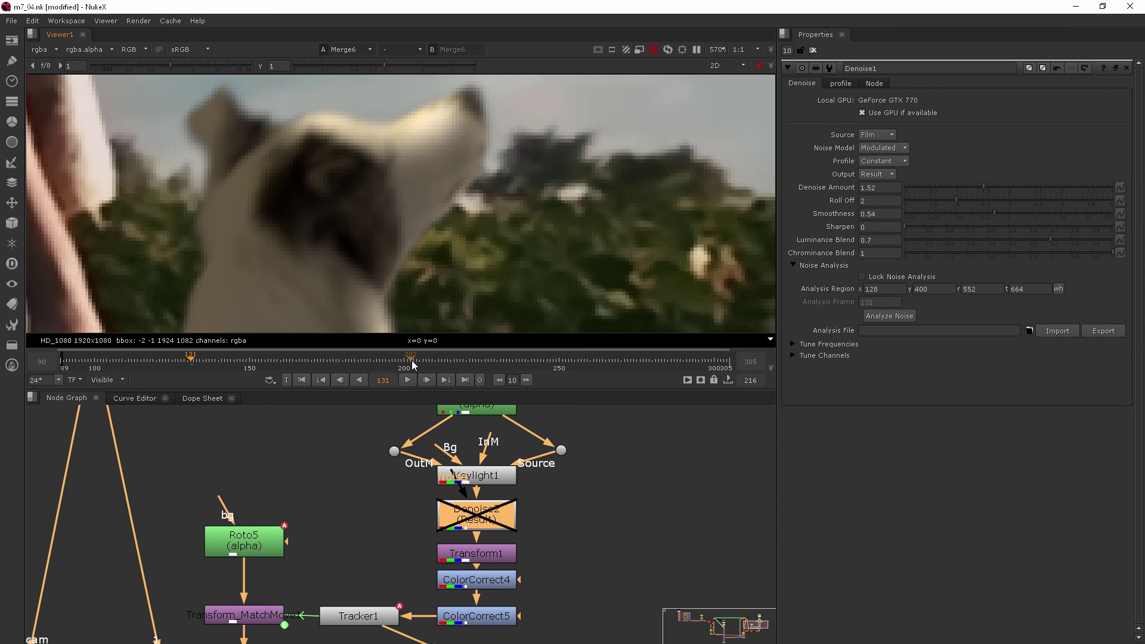
key(d)
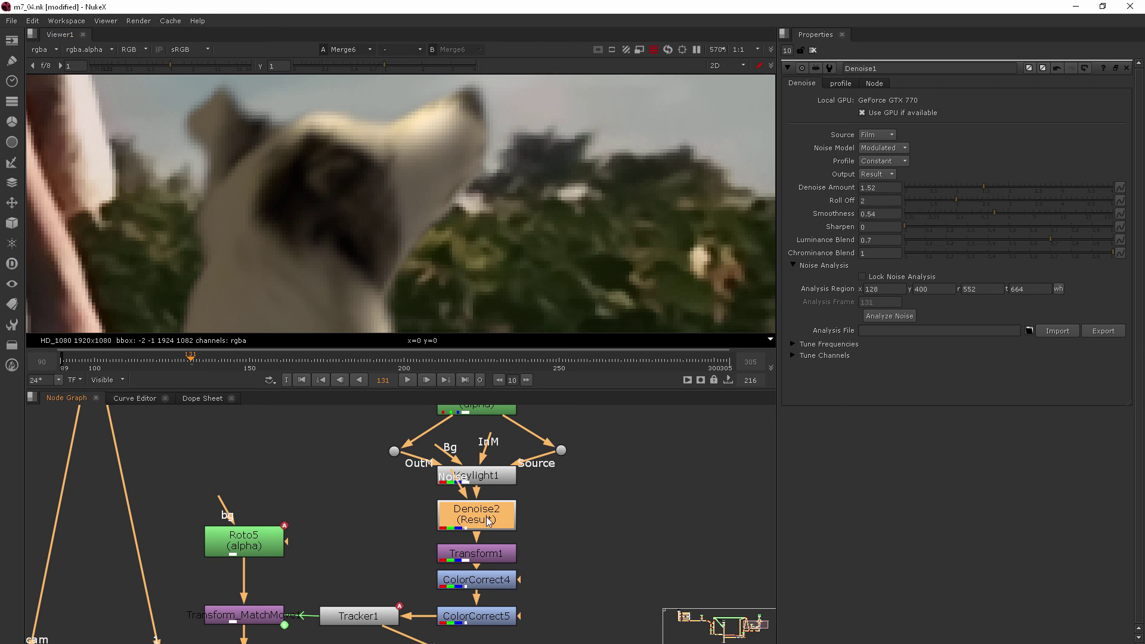
Step: View Denoise2's output and move its analysis region onto the dog (728,398 to 1152,662)
key(1)
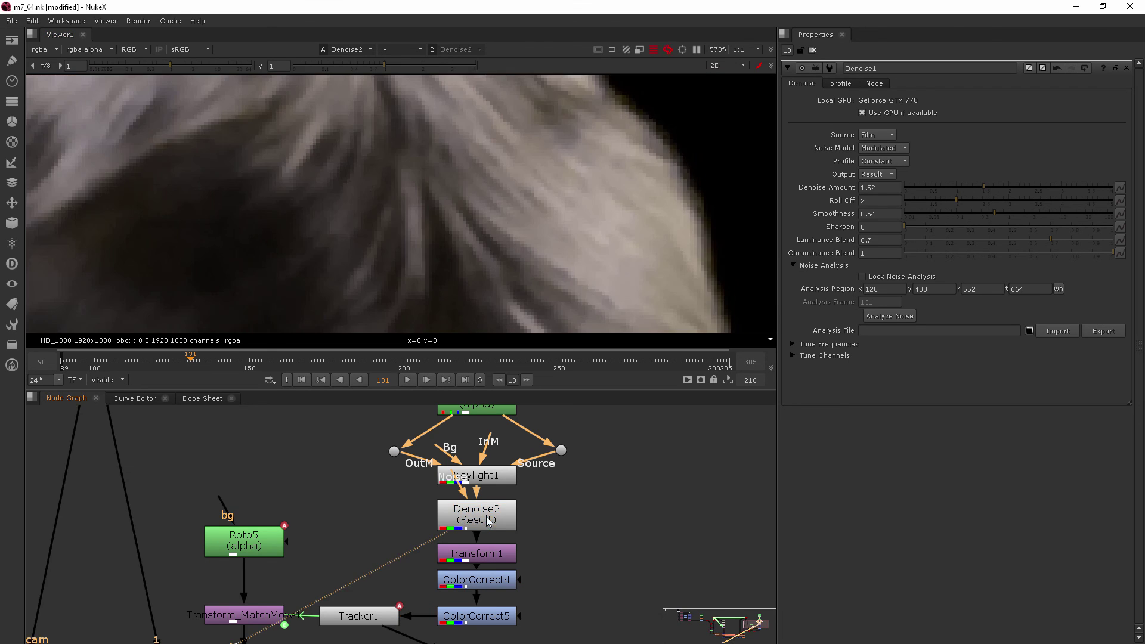
scroll(378, 191, down, 8)
scroll(381, 196, down, 3)
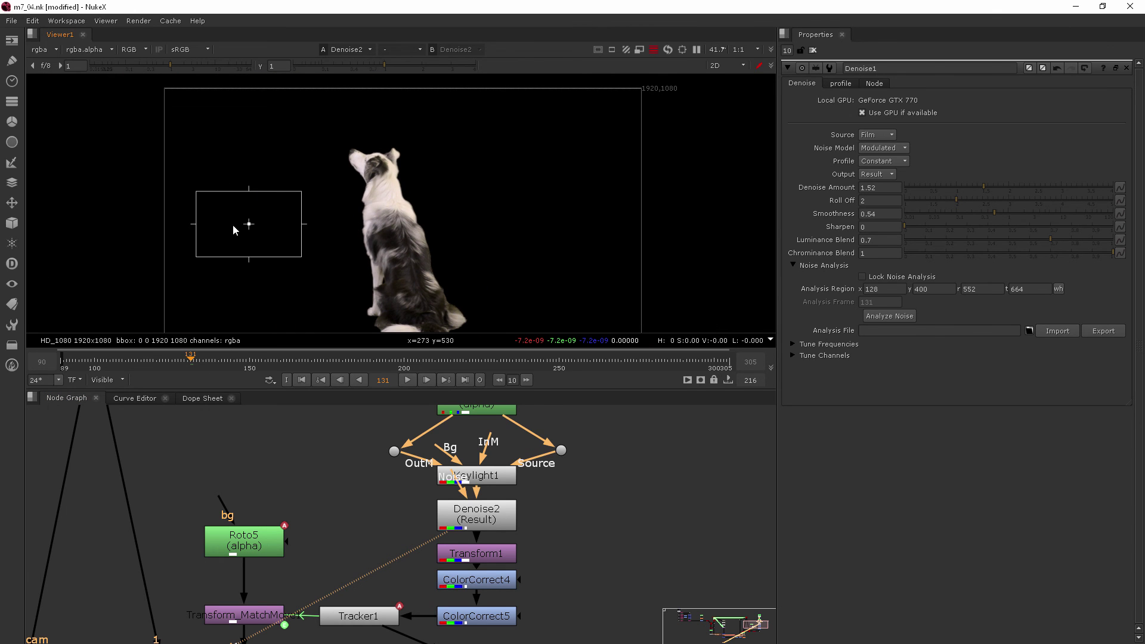
drag(249, 224, 398, 225)
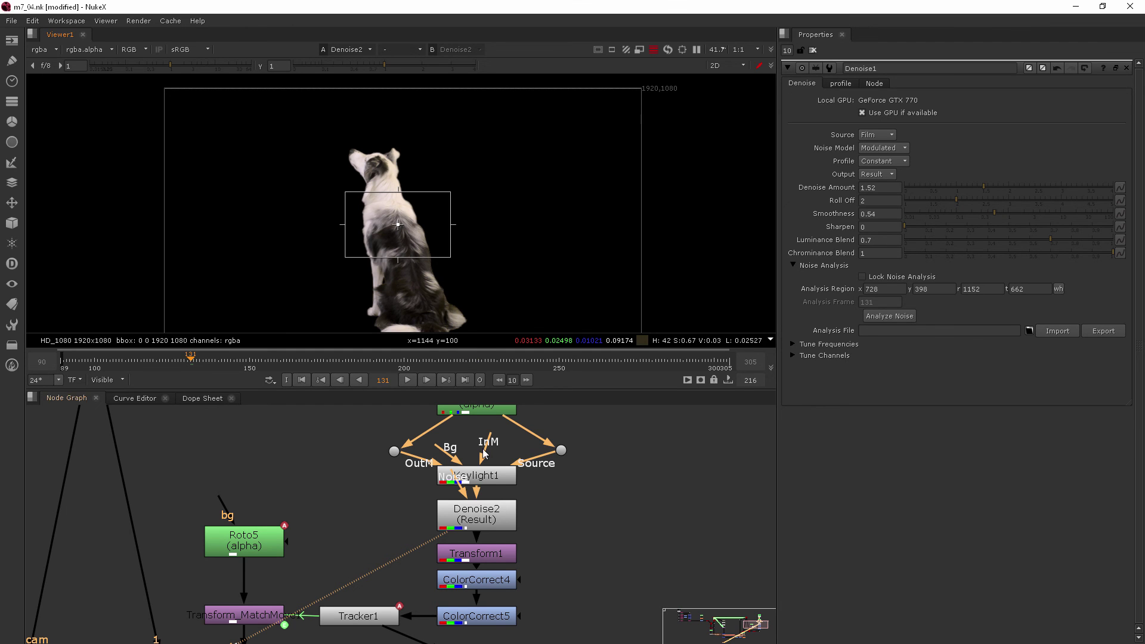
scroll(496, 512, down, 6)
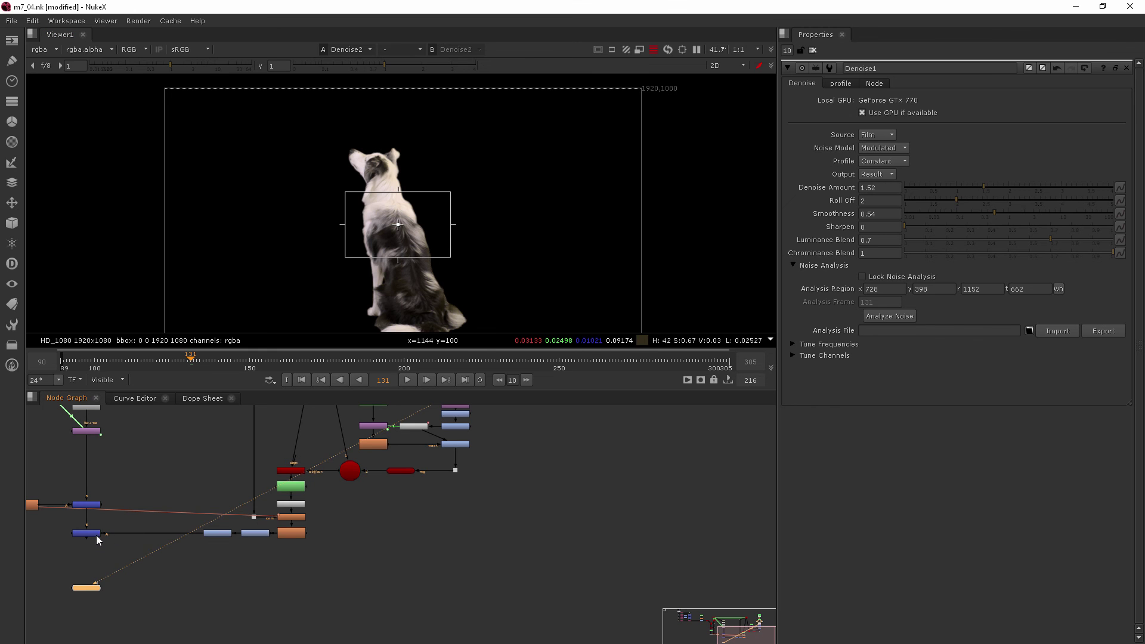
Step: View the Merge6 composite and zoom in on the dog
click(95, 535)
key(1)
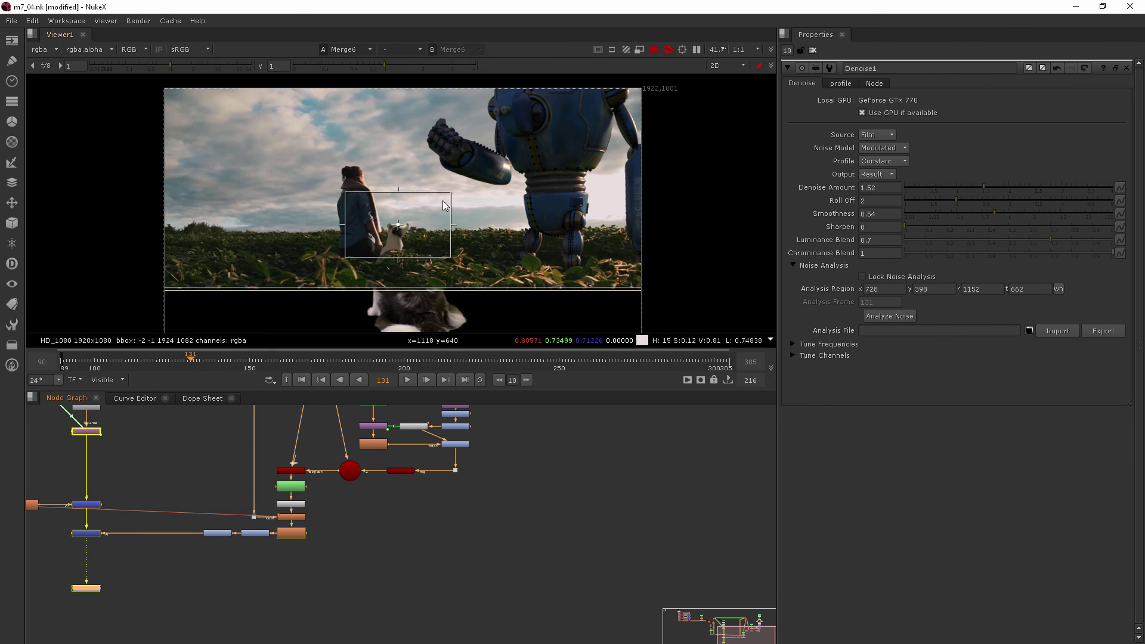
scroll(403, 238, up, 10)
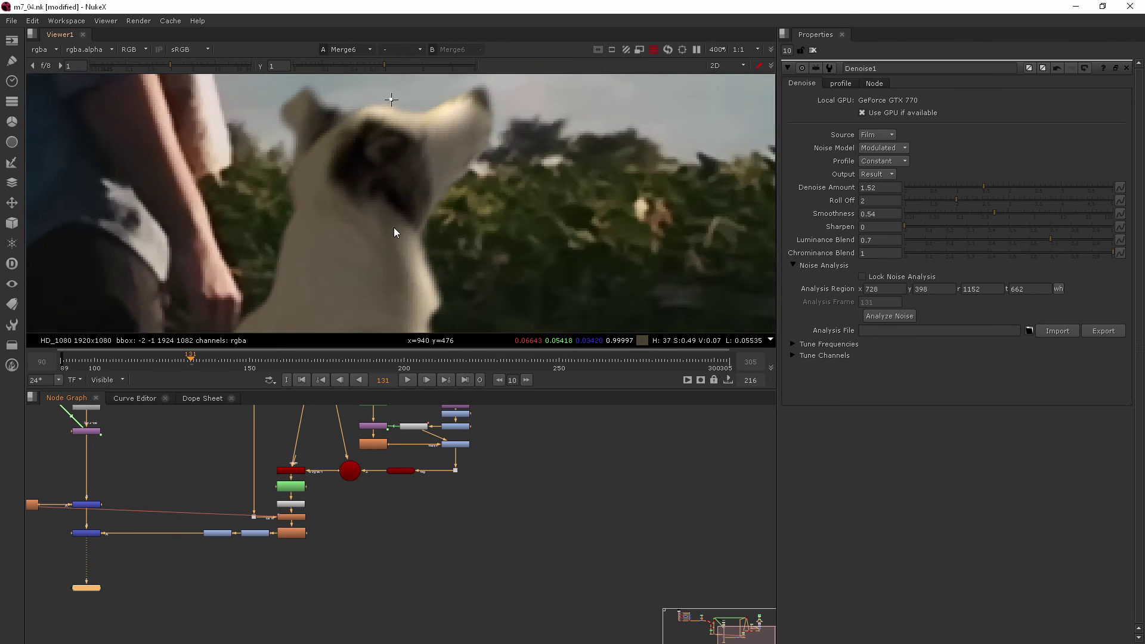
scroll(393, 227, up, 3)
middle_drag(488, 409, 481, 488)
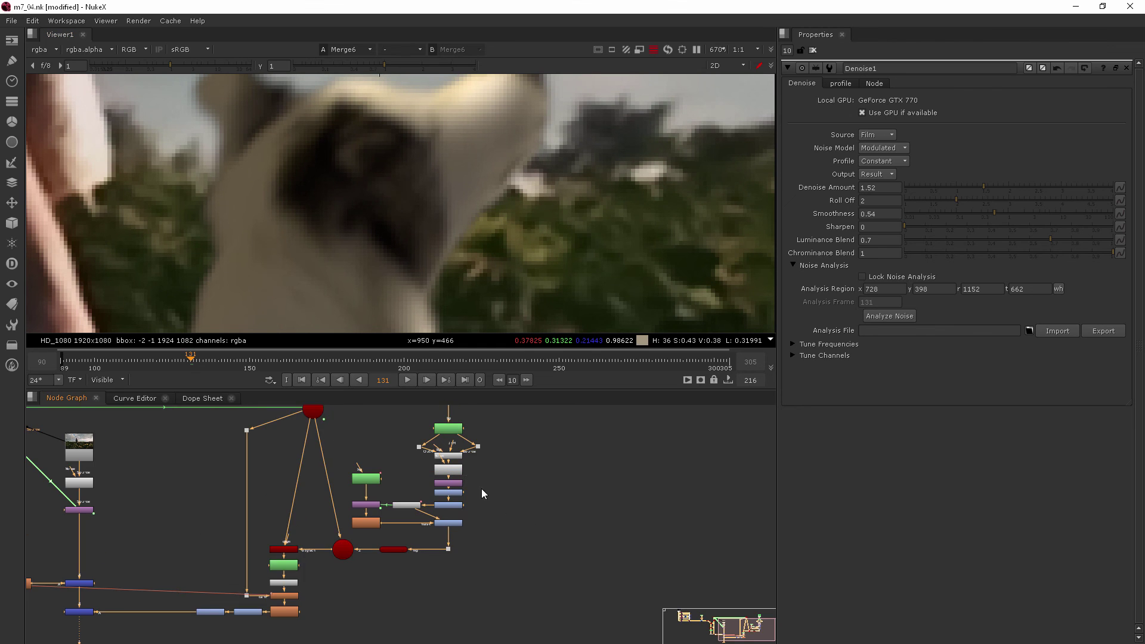
scroll(481, 490, up, 4)
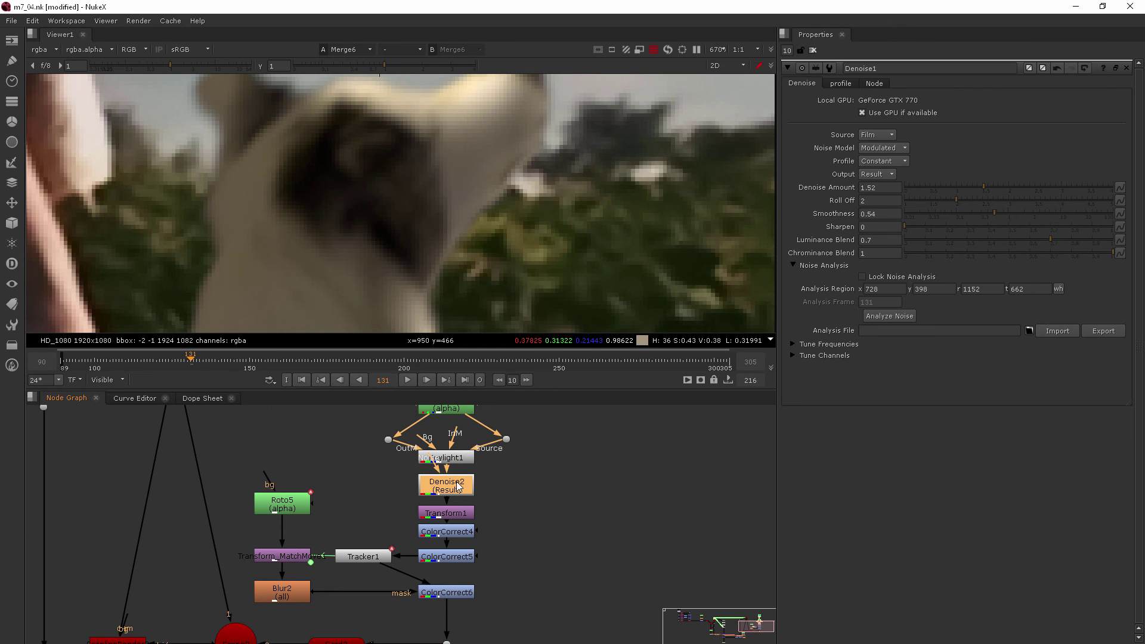
Step: Toggle Denoise2 with D to compare the dog's grain, leaving it enabled and deselected
key(d)
key(d)
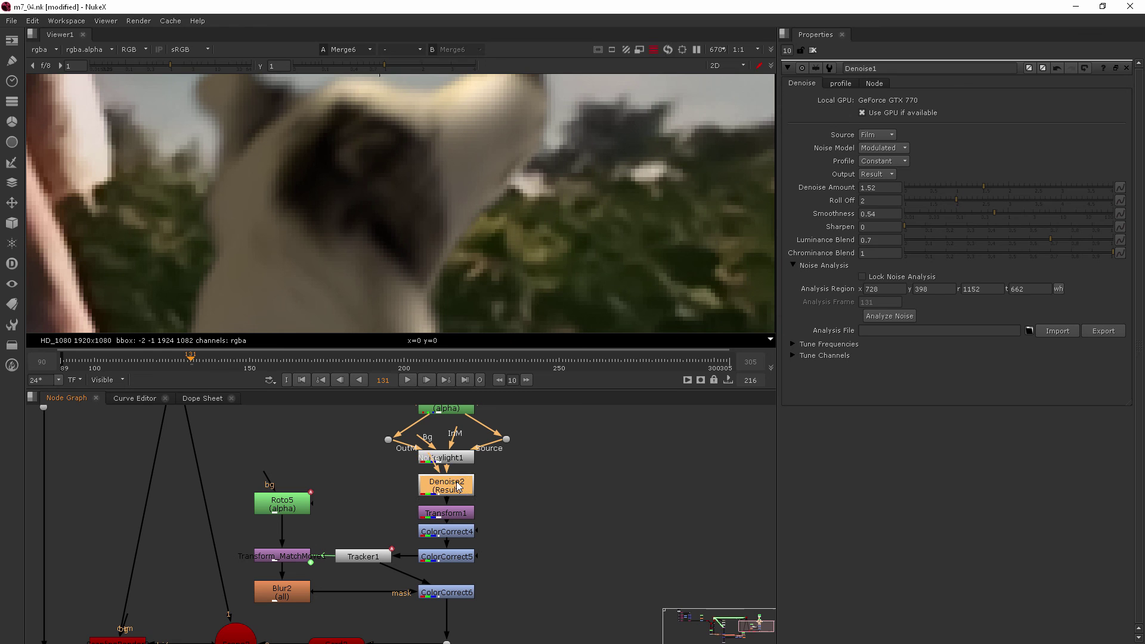
key(d)
key(d)
scroll(333, 302, up, 5)
key(d)
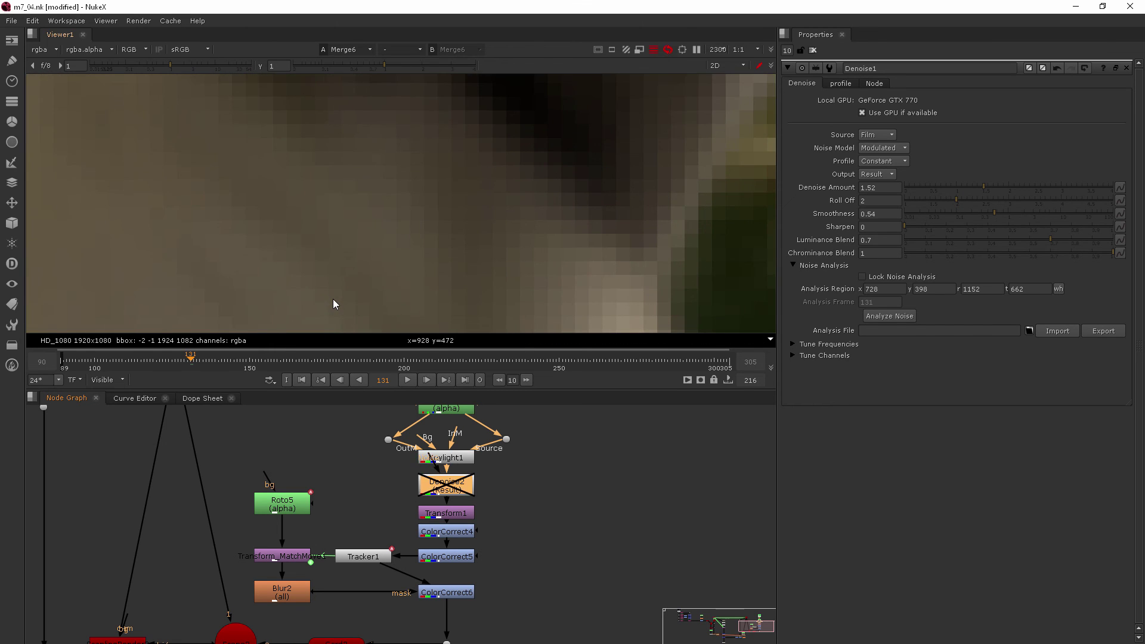
key(d)
key(d)
key(d)
scroll(364, 265, down, 6)
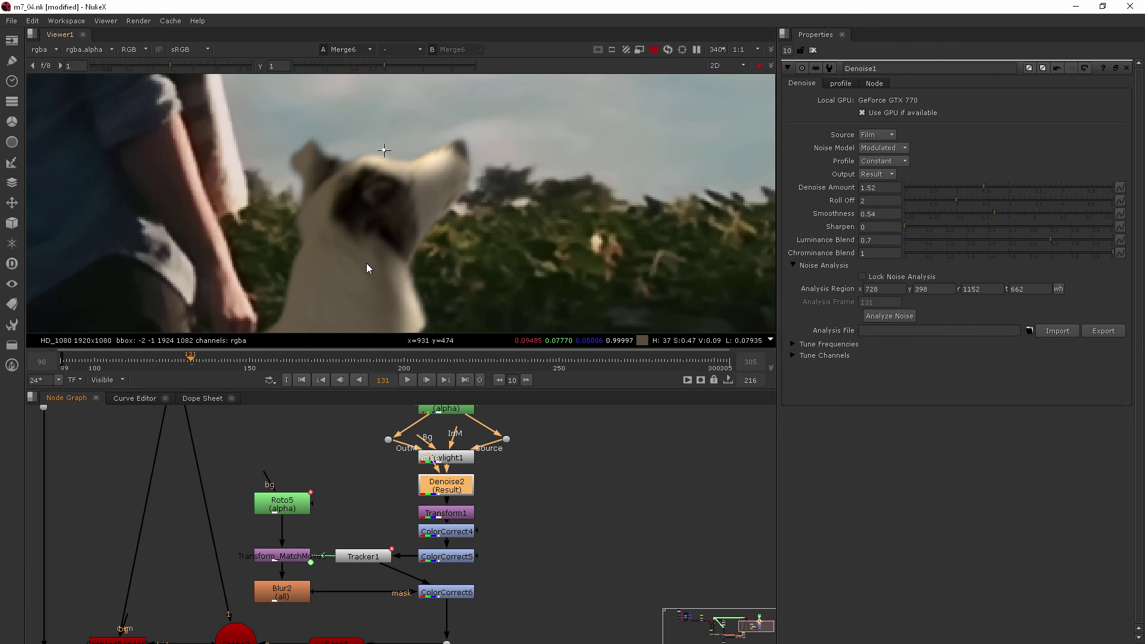
click(551, 464)
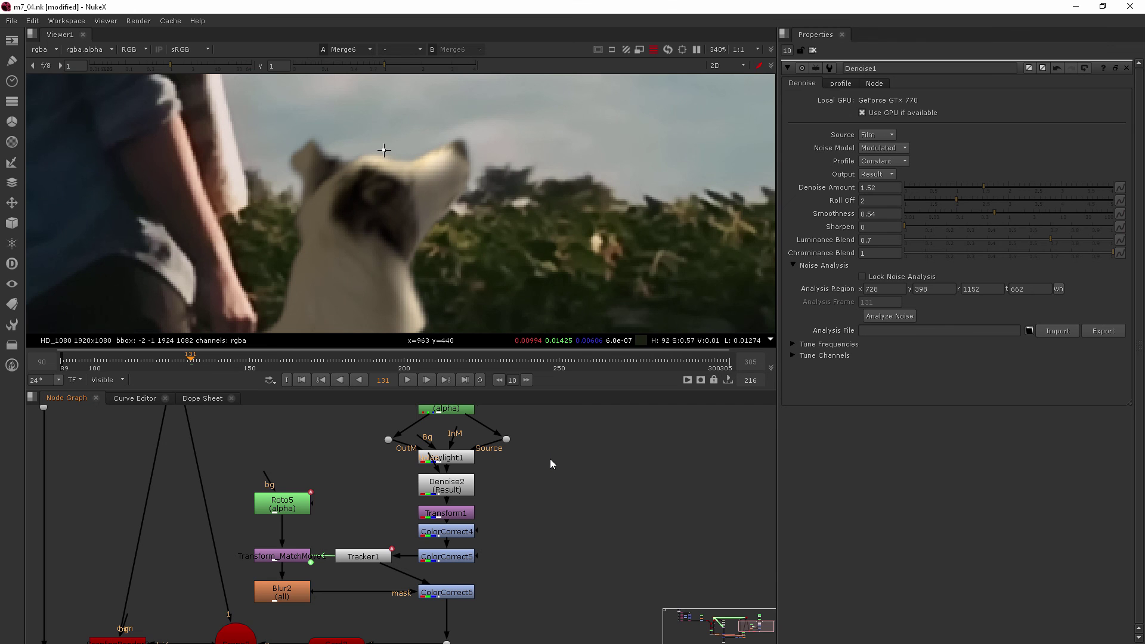
scroll(438, 254, down, 6)
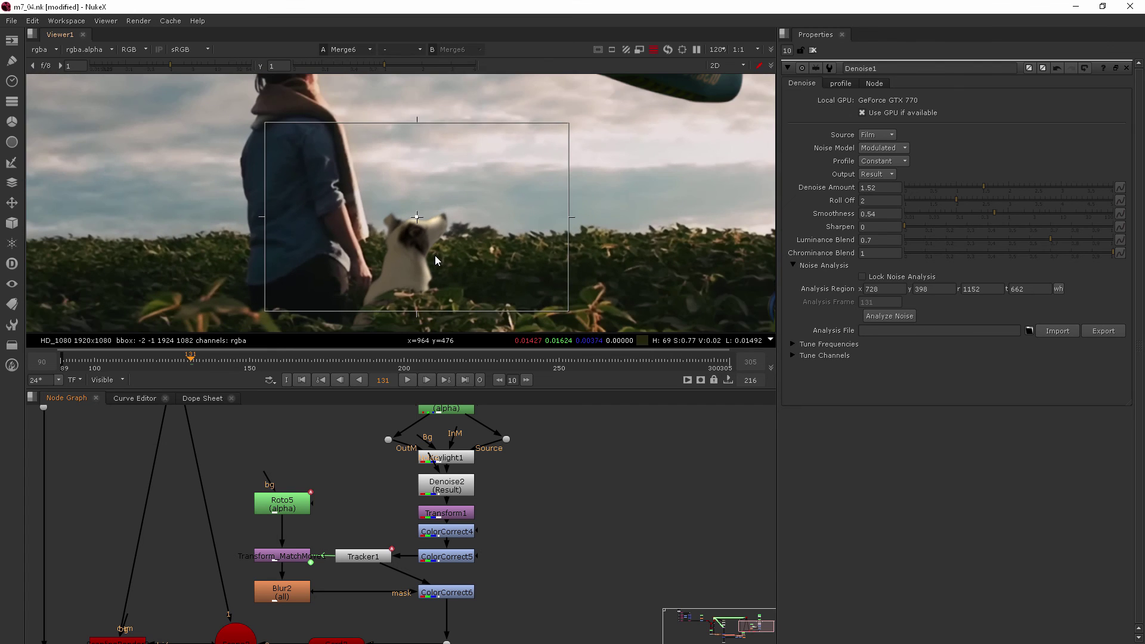
Step: Close the Denoise2 properties and fit the full Merge6 composite of girl, dog and robot in the viewer
click(812, 50)
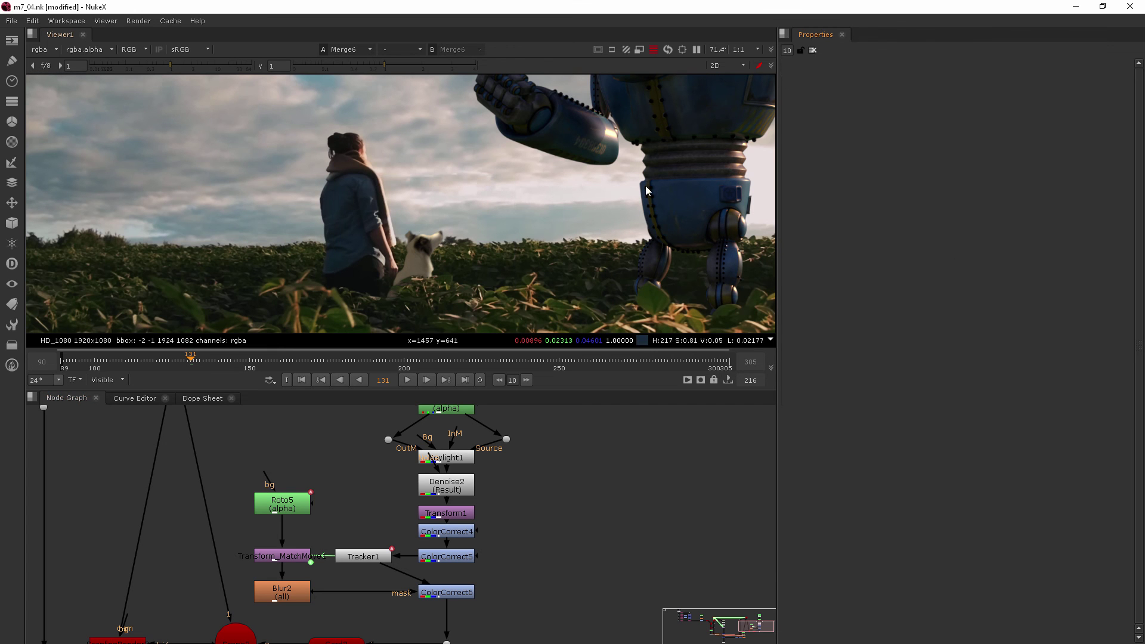
scroll(645, 191, down, 2)
middle_drag(611, 197, 548, 191)
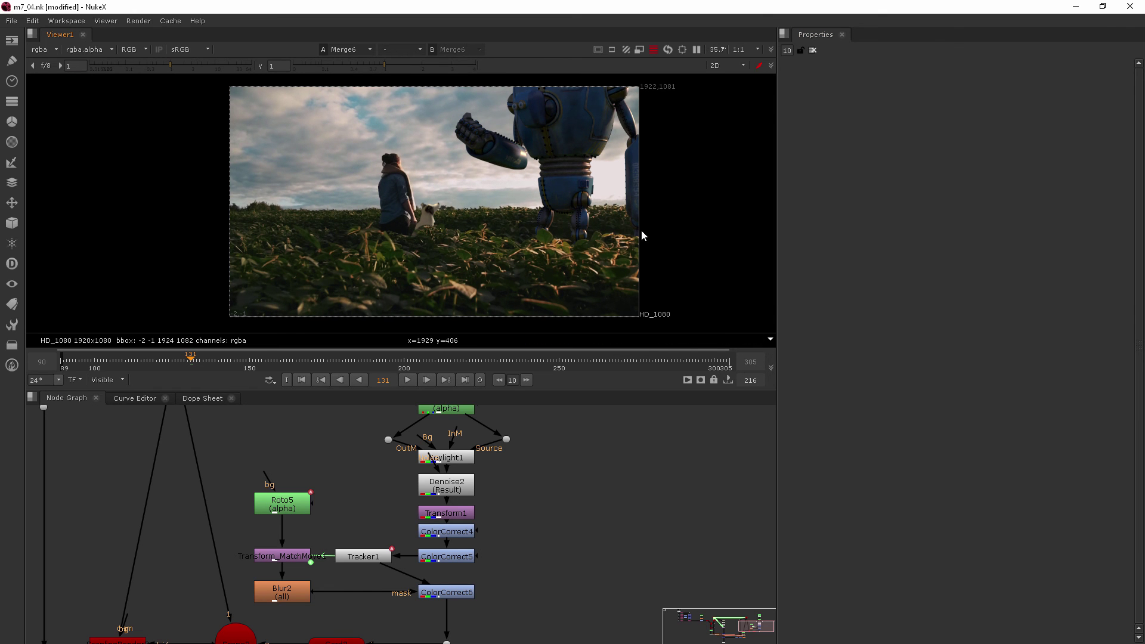
scroll(589, 102, up, 2)
scroll(589, 103, up, 2)
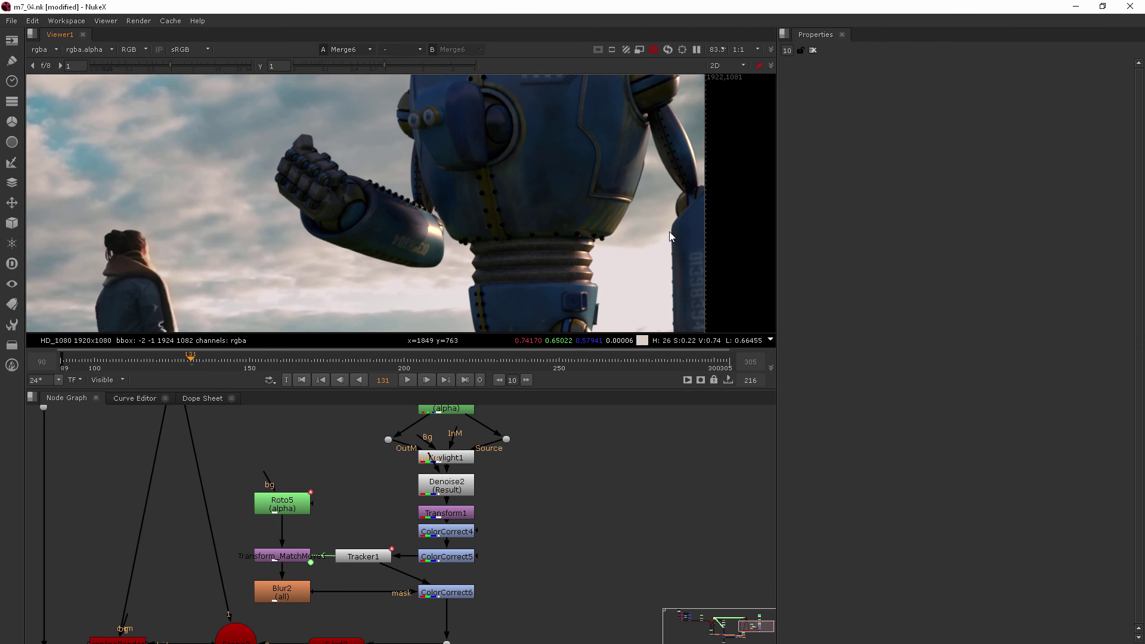
scroll(622, 238, down, 2)
scroll(566, 246, down, 2)
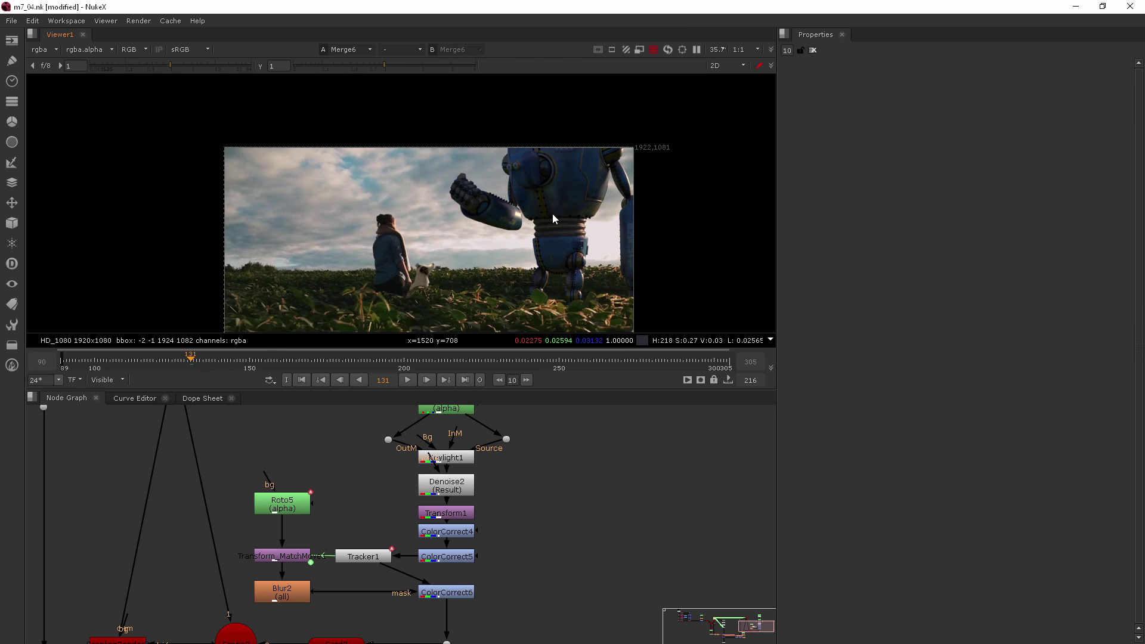
mouse_move(565, 233)
middle_down()
mouse_move(567, 166)
mouse_move(560, 215)
middle_up()
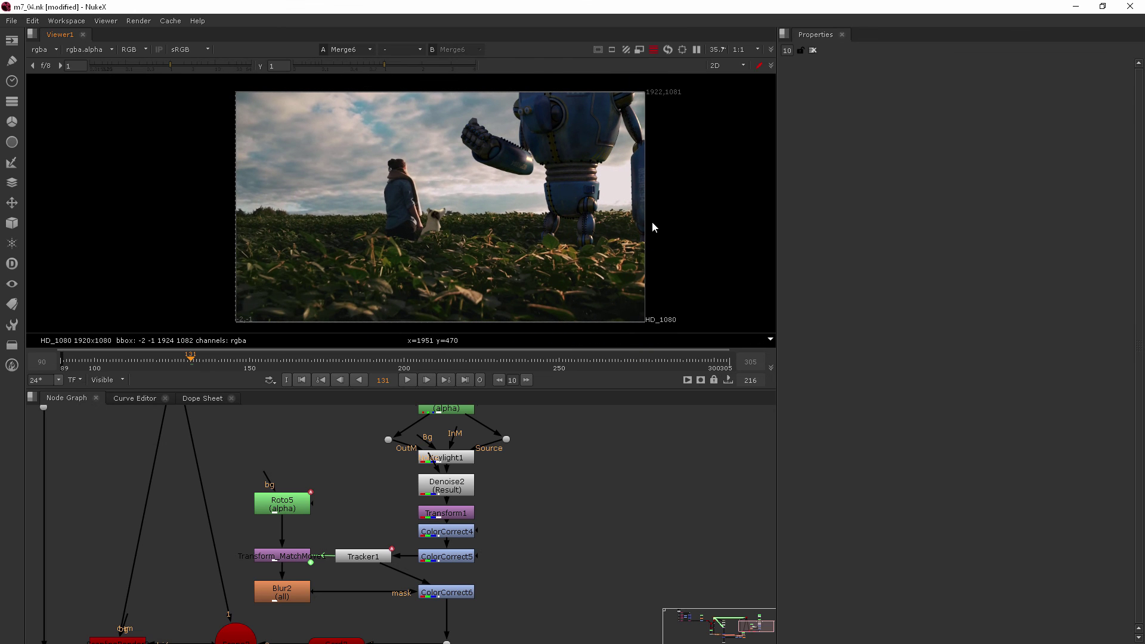